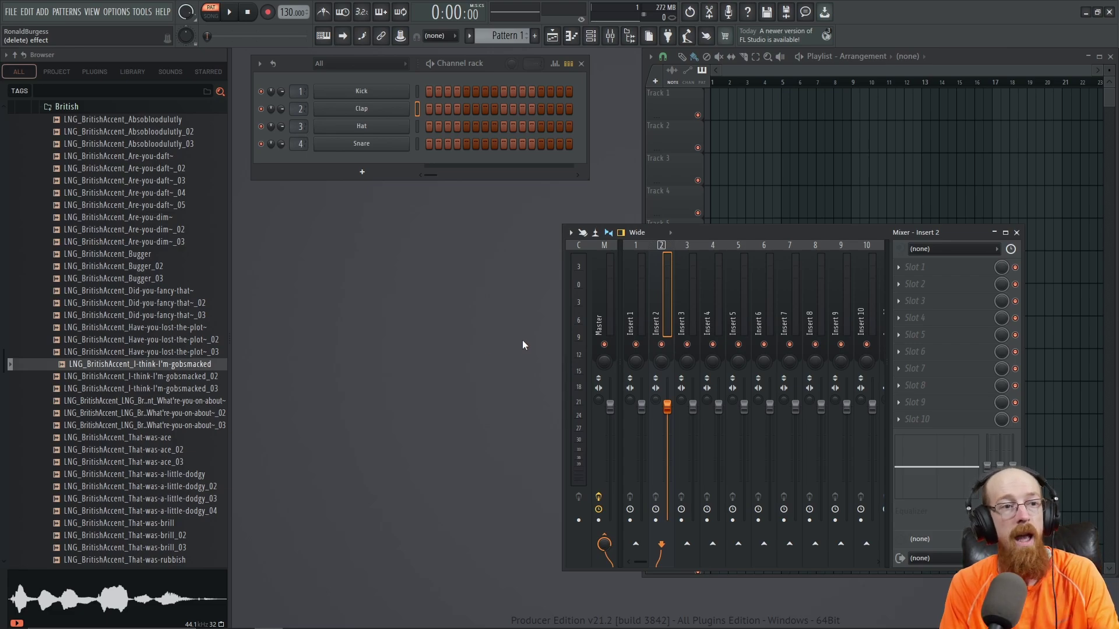
Step: Load Vocodex from a 'voc' search into insert 2's first effect slot, then reposition its window
{"action": "left_click", "coordinate": [932, 264]}
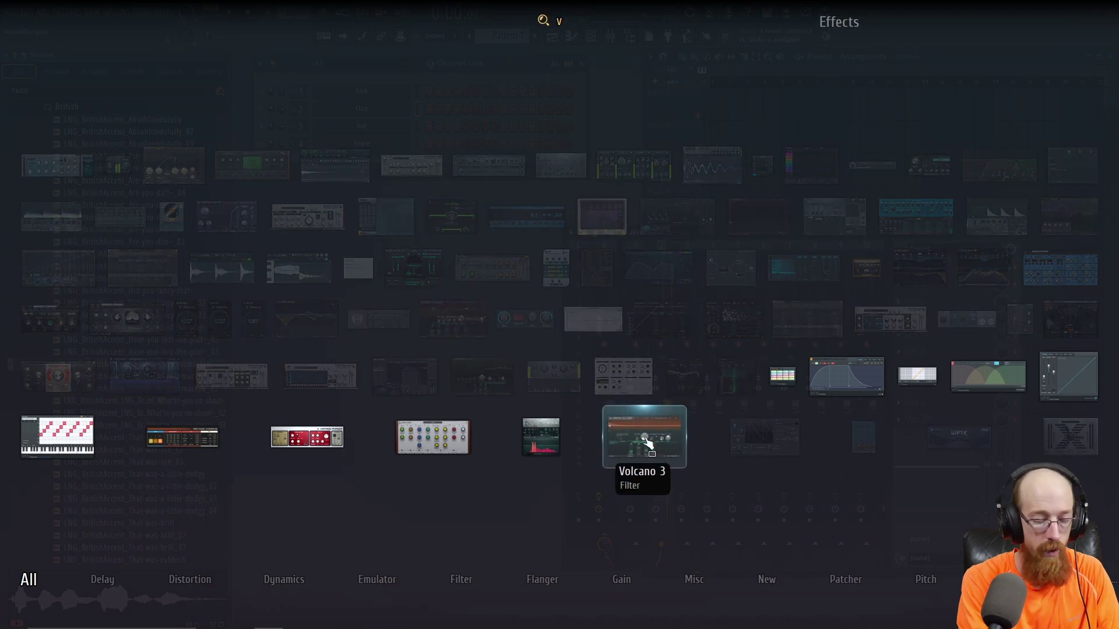
{"action": "type", "text": "voc"}
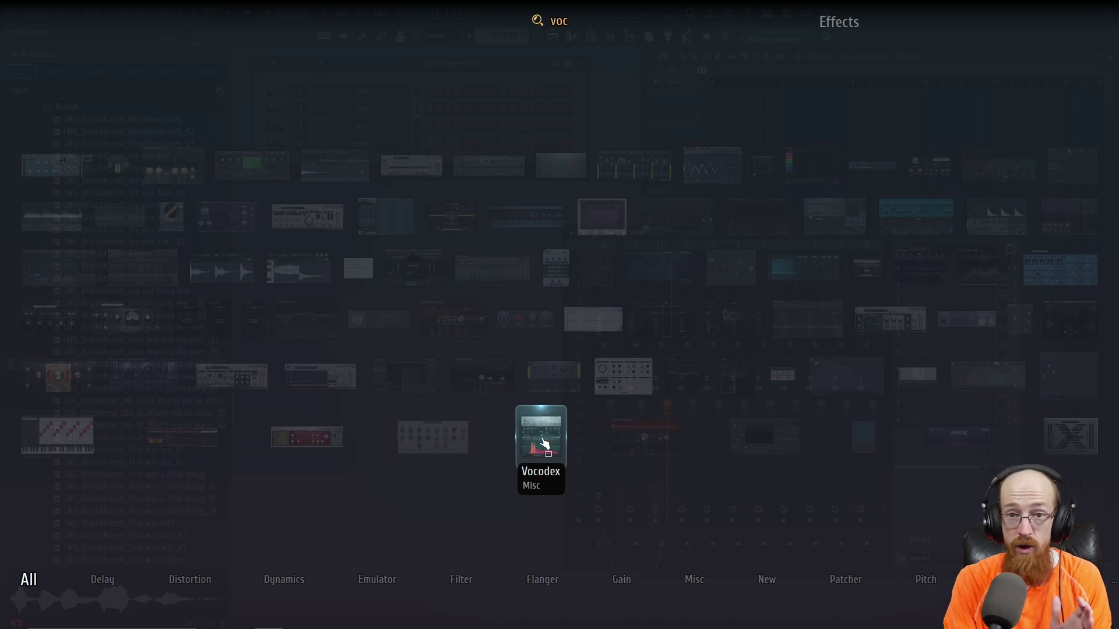
{"action": "left_click", "coordinate": [543, 444]}
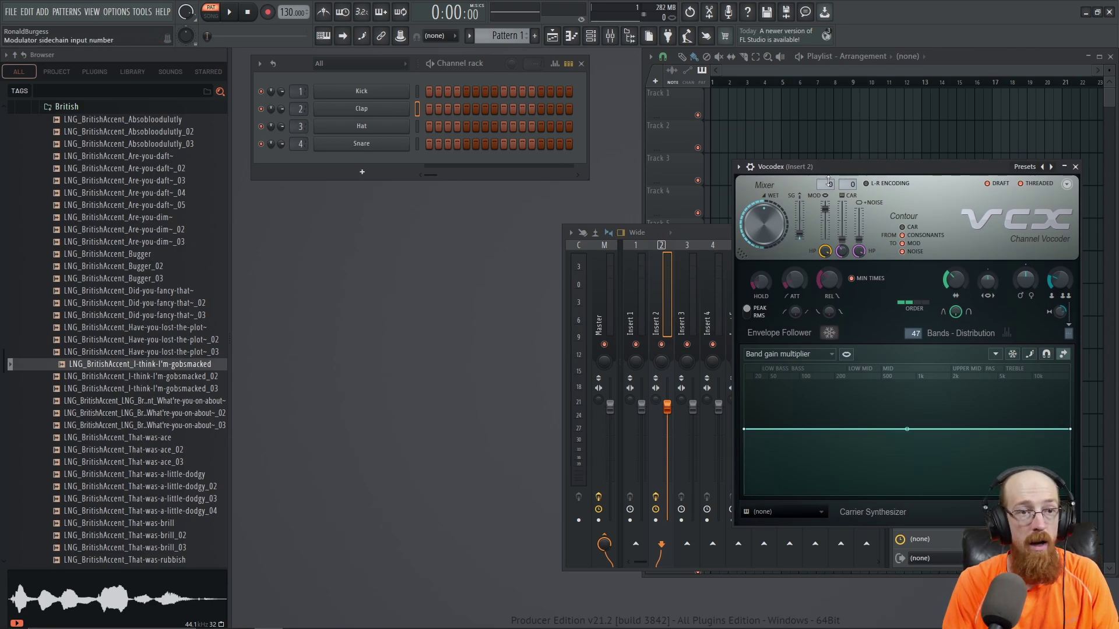
{"action": "left_click_drag", "start_coordinate": [883, 168], "coordinate": [415, 151]}
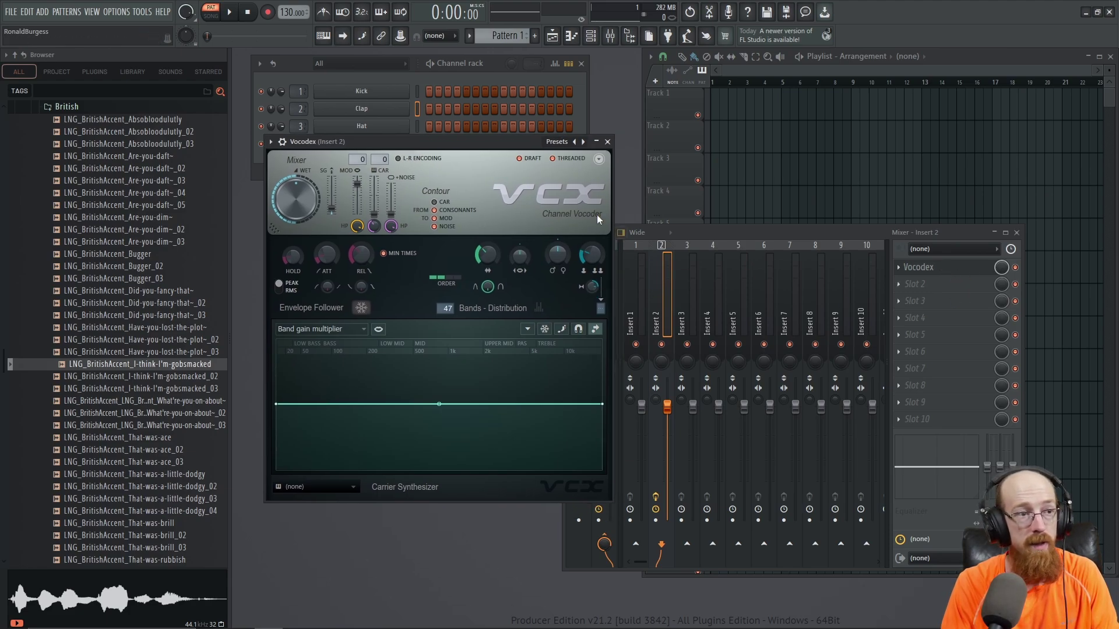
{"action": "left_click_drag", "start_coordinate": [484, 146], "coordinate": [909, 135]}
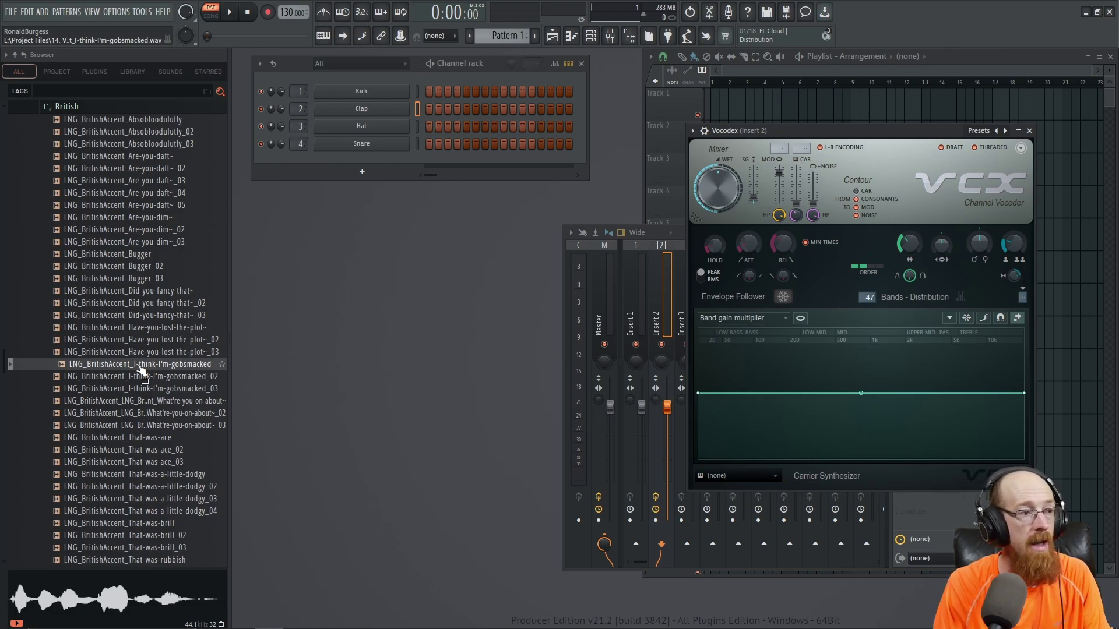
Step: Put the gobsmacked sample on Track 1, route its channel to insert 5, and start naming insert 2 VOCODER
{"action": "left_click_drag", "start_coordinate": [135, 370], "coordinate": [718, 108]}
{"action": "scroll", "coordinate": [734, 117], "scroll_direction": "up", "scroll_amount": 4}
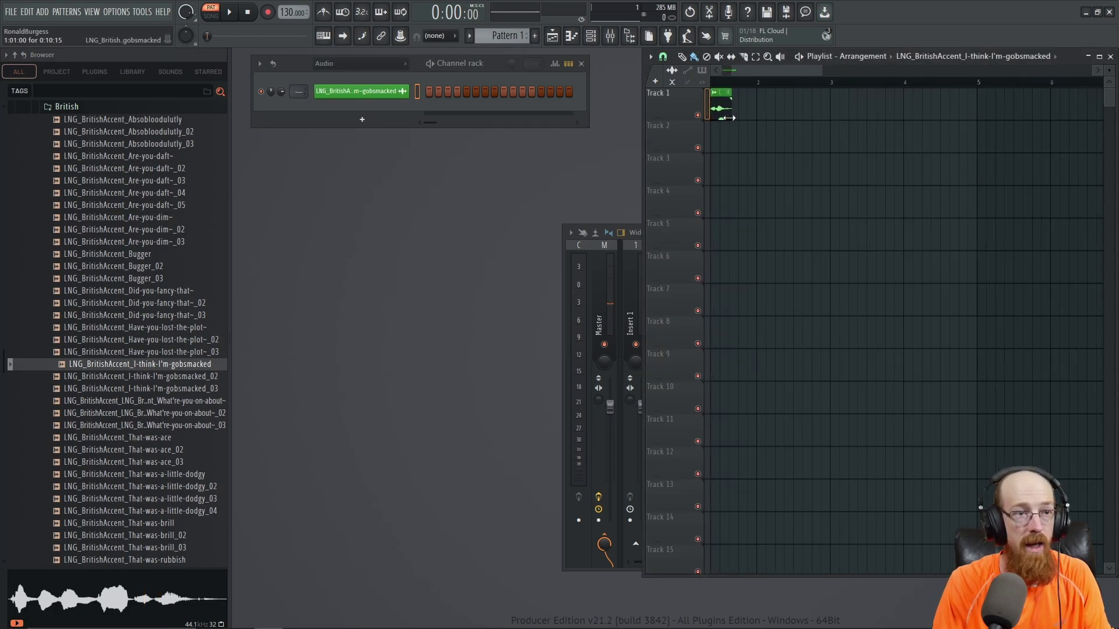
{"action": "left_click", "coordinate": [398, 92]}
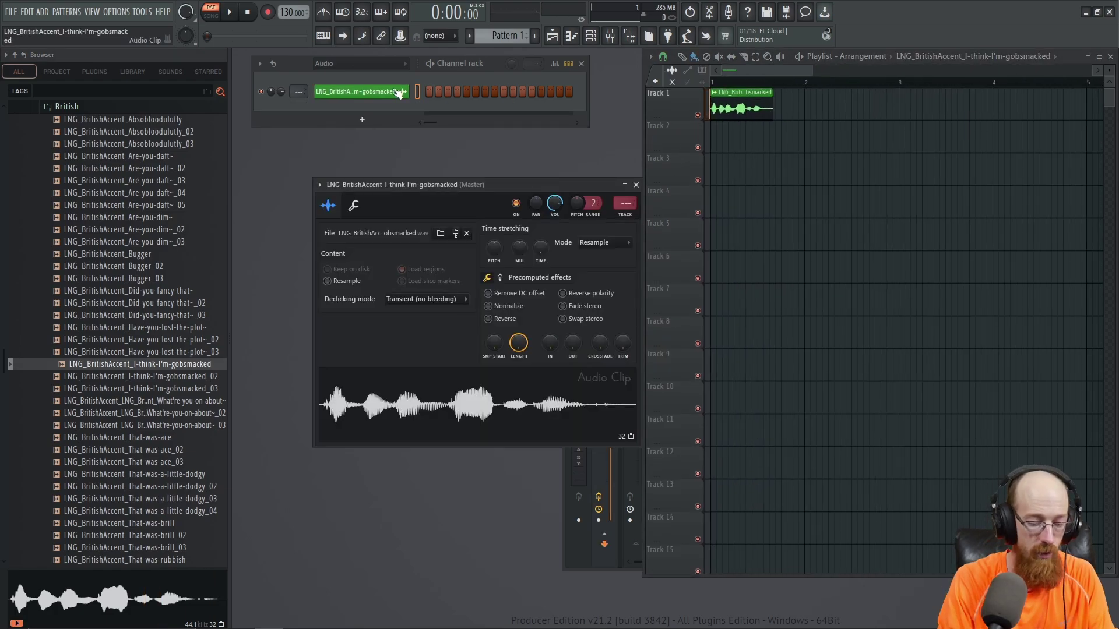
{"action": "key", "text": "ctrl+l"}
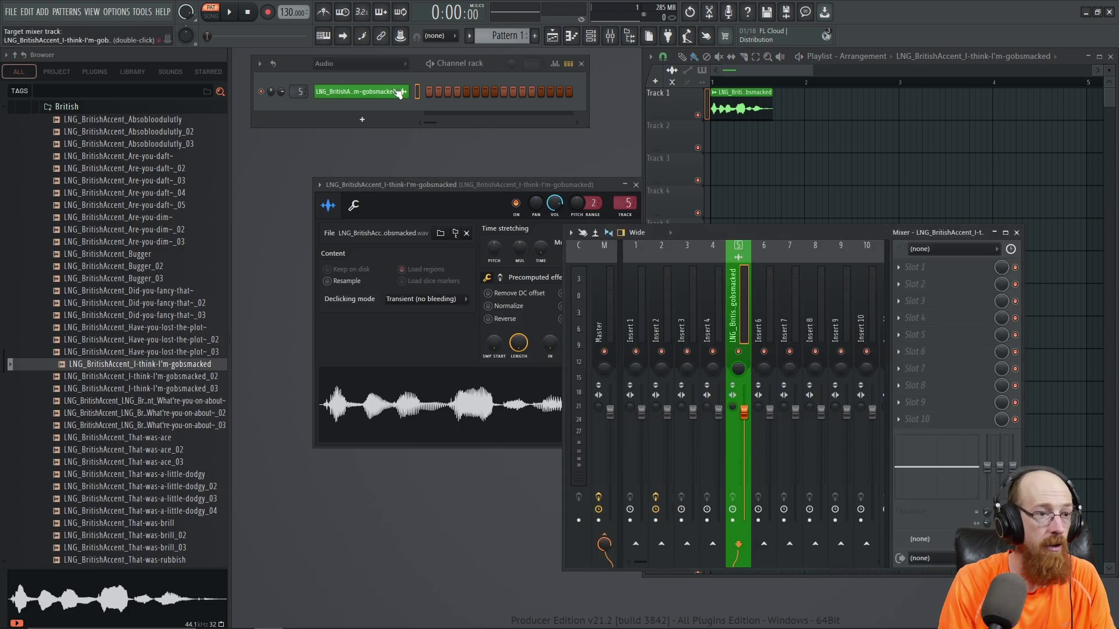
{"action": "double_click", "coordinate": [656, 308]}
{"action": "type", "text": "VOCODER"}
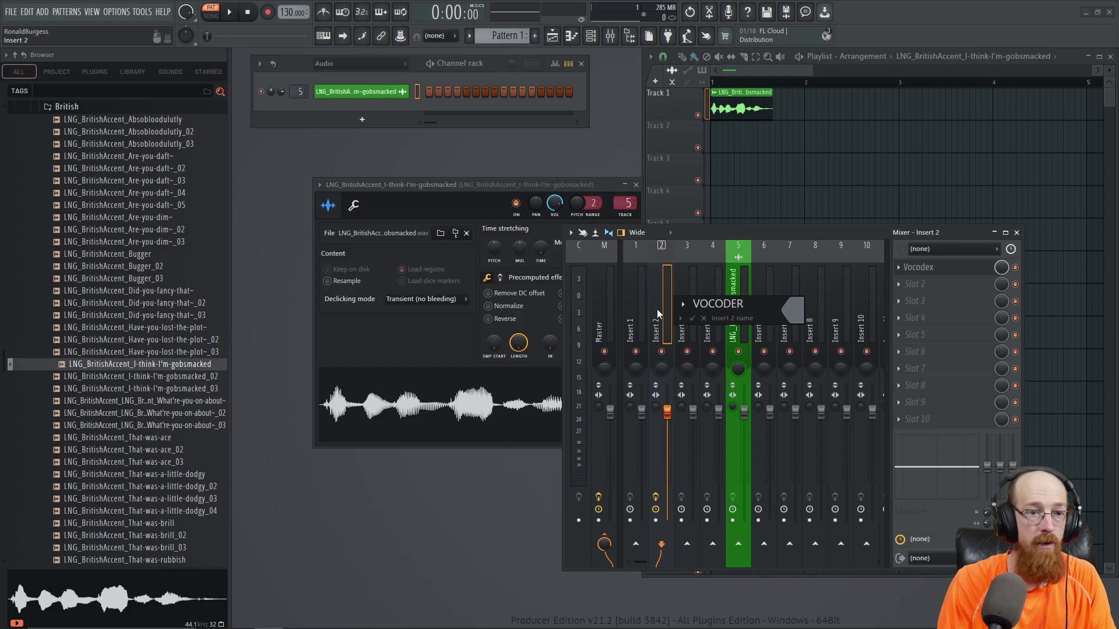
Step: Name insert 2 VOCODER in blue and move the voice insert from slot 5 to slot 3
{"action": "left_click", "coordinate": [682, 303]}
{"action": "left_click", "coordinate": [926, 353]}
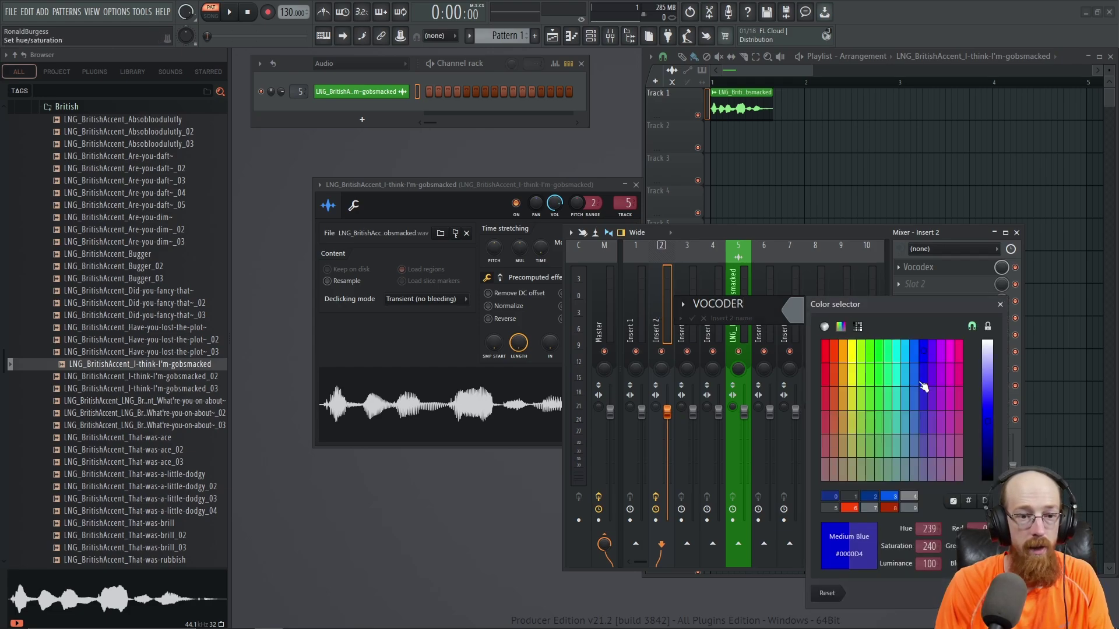
{"action": "key", "text": "Return"}
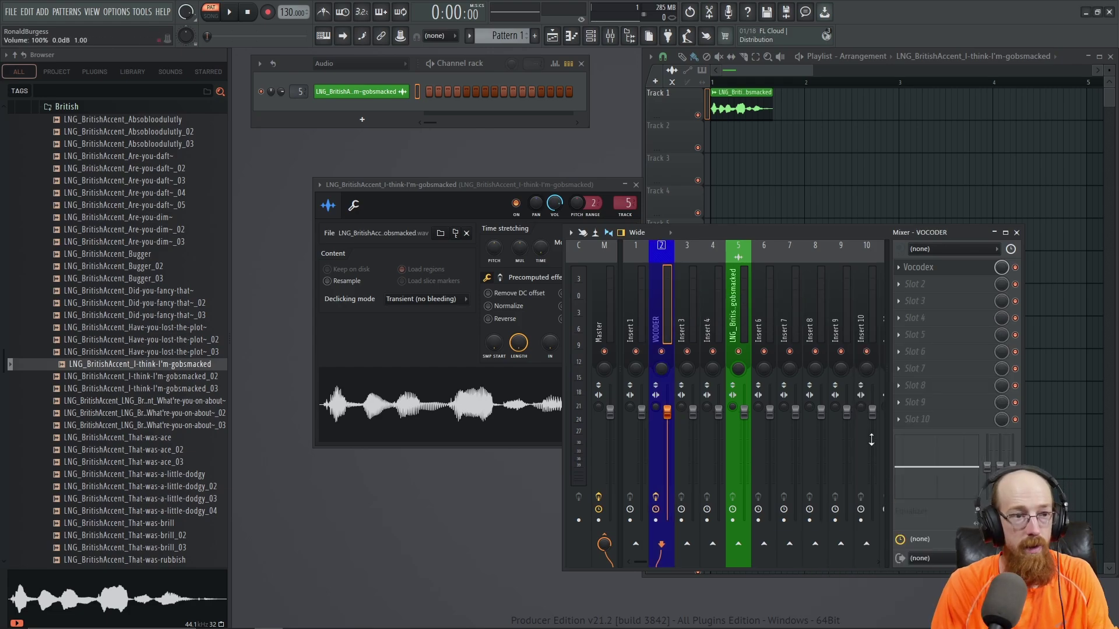
{"action": "left_click_drag", "start_coordinate": [738, 316], "coordinate": [688, 334]}
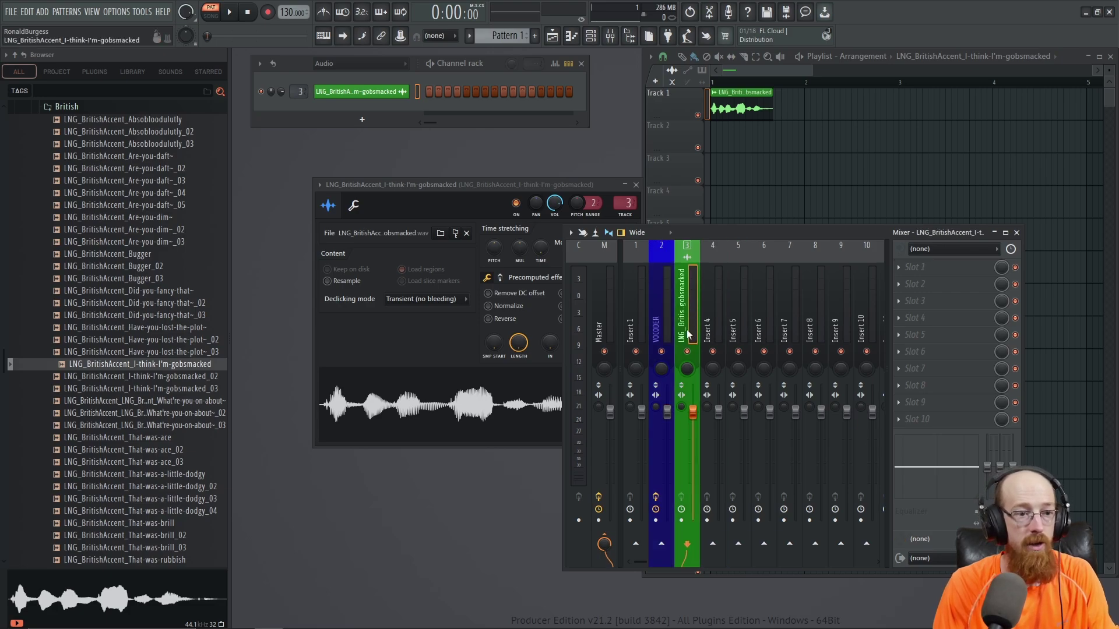
Step: Send insert 3 to VOCODER instead of Master, then open VOCODER's Vocodex window and shift it aside
{"action": "left_click", "coordinate": [606, 539]}
{"action": "left_click", "coordinate": [661, 543]}
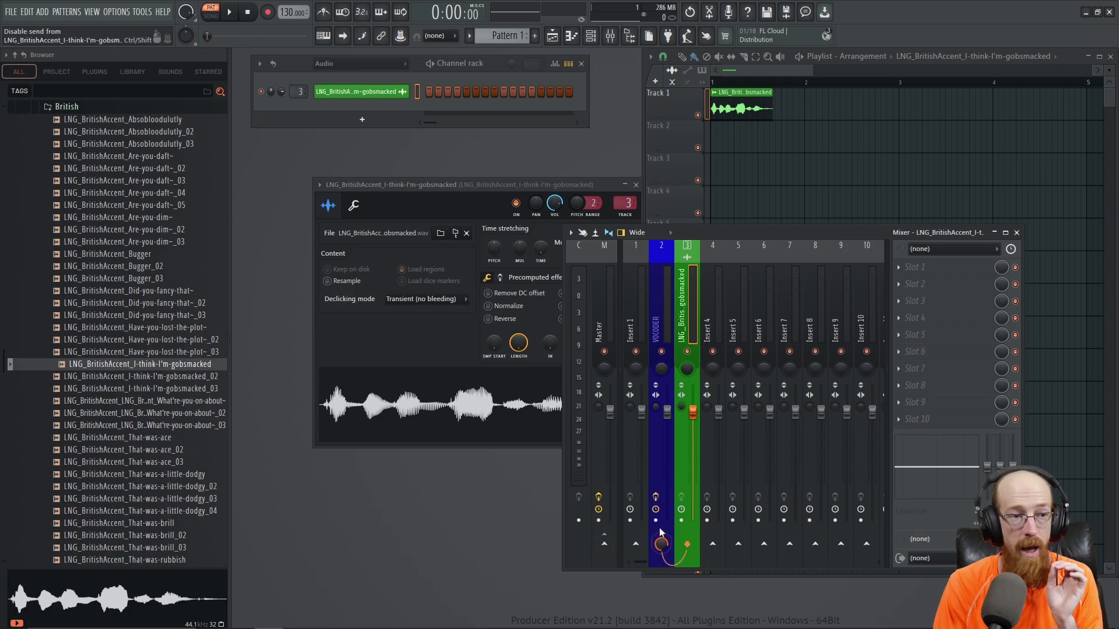
{"action": "left_click", "coordinate": [660, 331]}
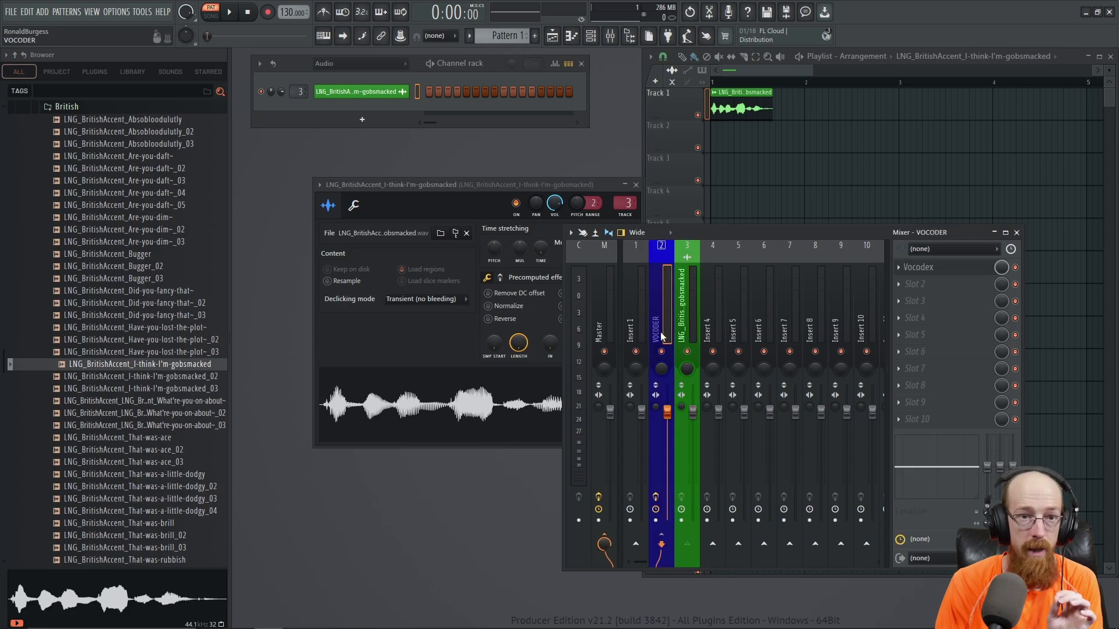
{"action": "left_click", "coordinate": [925, 268]}
{"action": "left_click_drag", "start_coordinate": [917, 132], "coordinate": [576, 131]}
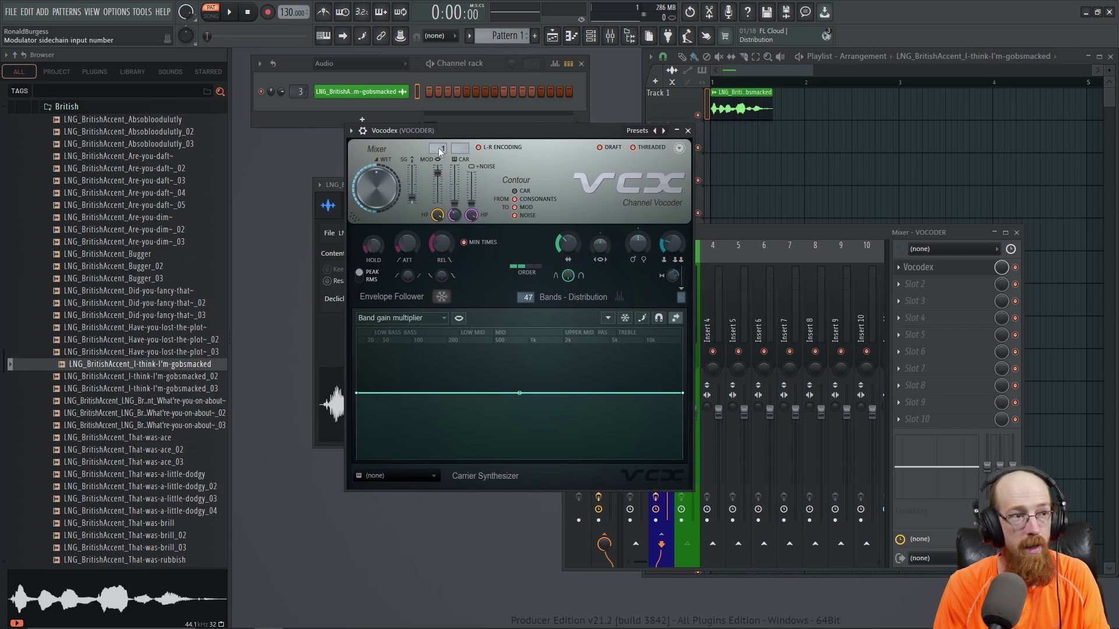
Step: Set Vocodex's MOD input to 1 and sidechain voice insert 3 into VOCODER
{"action": "scroll", "coordinate": [438, 148], "scroll_direction": "up", "scroll_amount": 1}
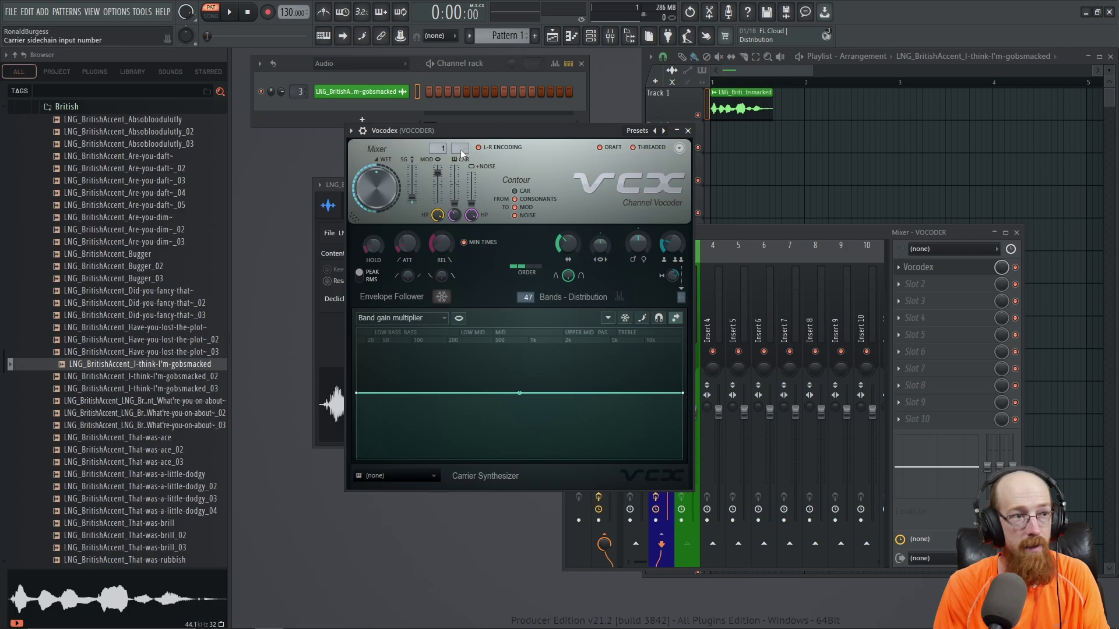
{"action": "left_click", "coordinate": [752, 235]}
{"action": "left_click", "coordinate": [691, 291]}
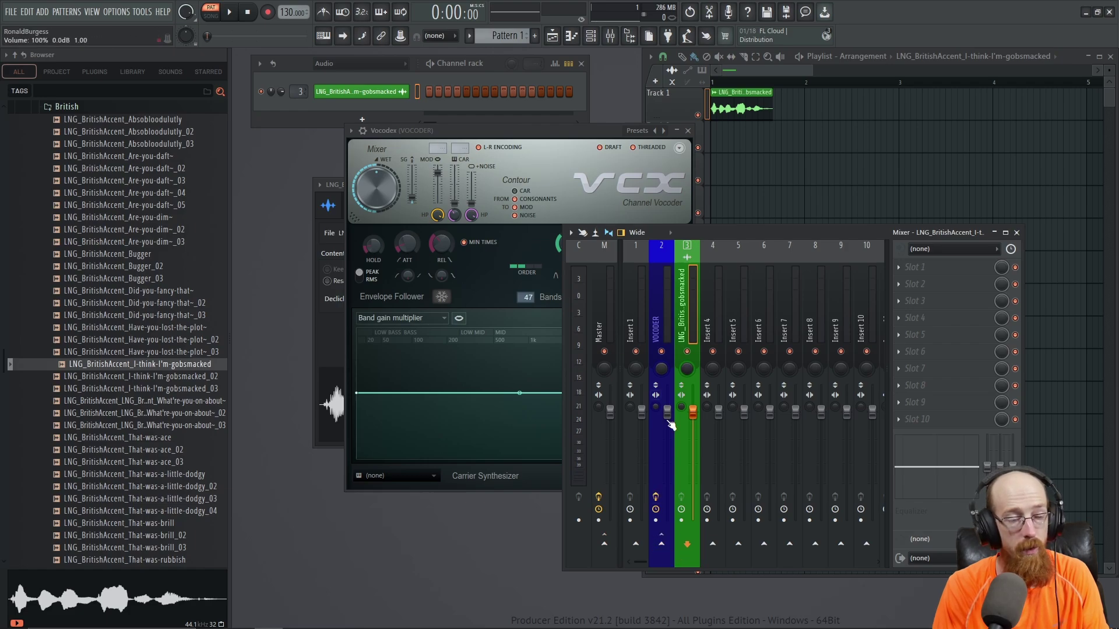
{"action": "left_click", "coordinate": [662, 544]}
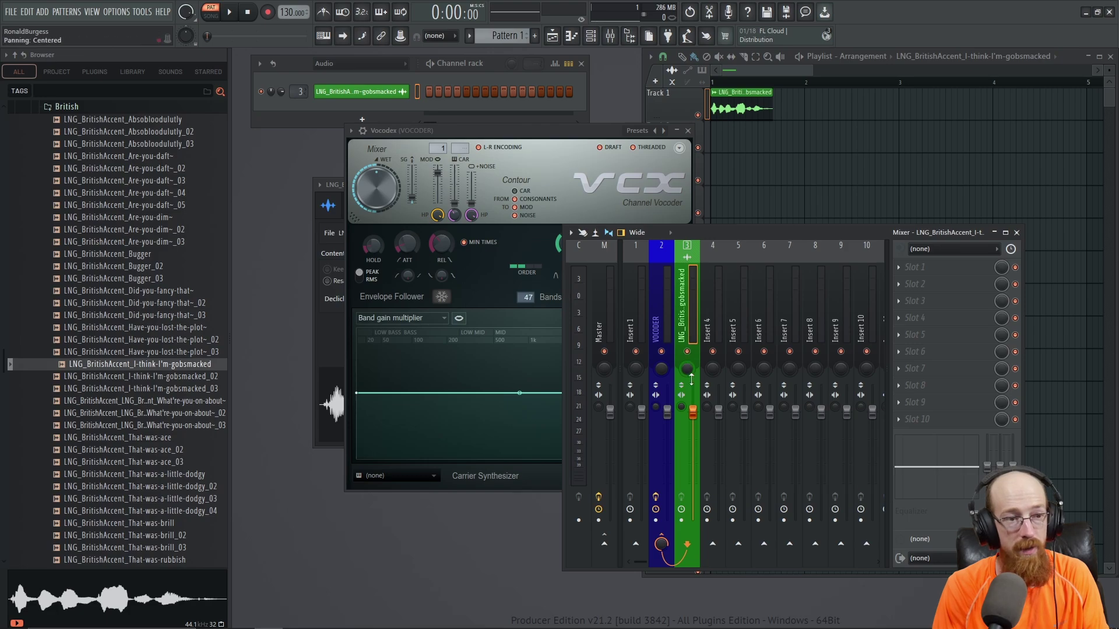
Step: Bring Vocodex forward, switch to Song mode and start playback
{"action": "left_click", "coordinate": [570, 158]}
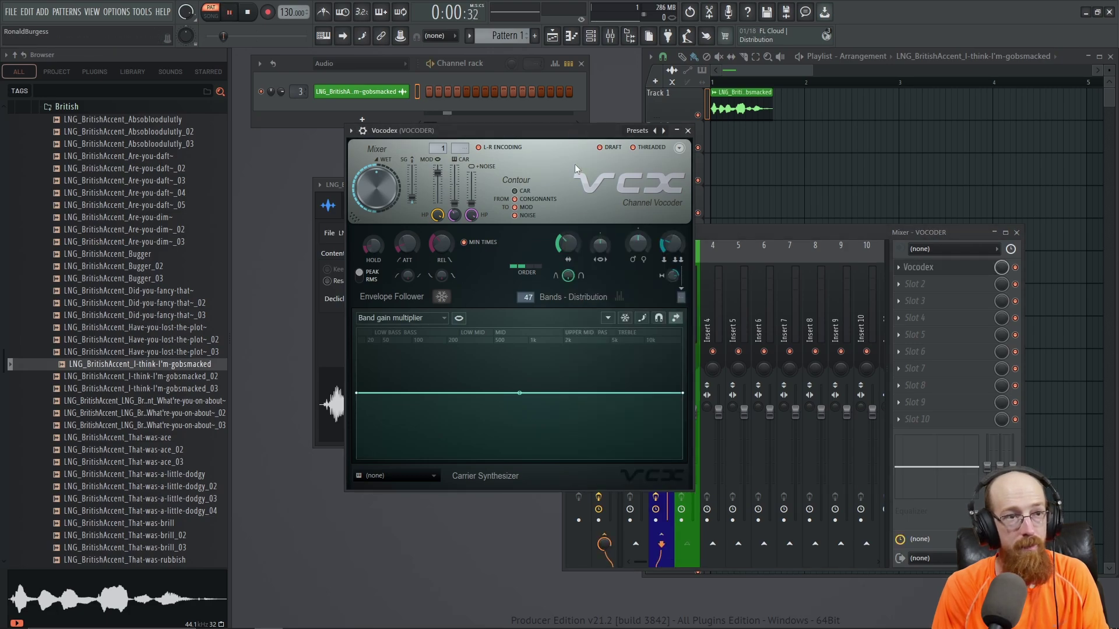
{"action": "key", "text": "F5"}
{"action": "key", "text": "space"}
Step: Bring Vocodex forward, return to the mixer and select the gobsmacked voice insert 3
{"action": "left_click", "coordinate": [546, 140]}
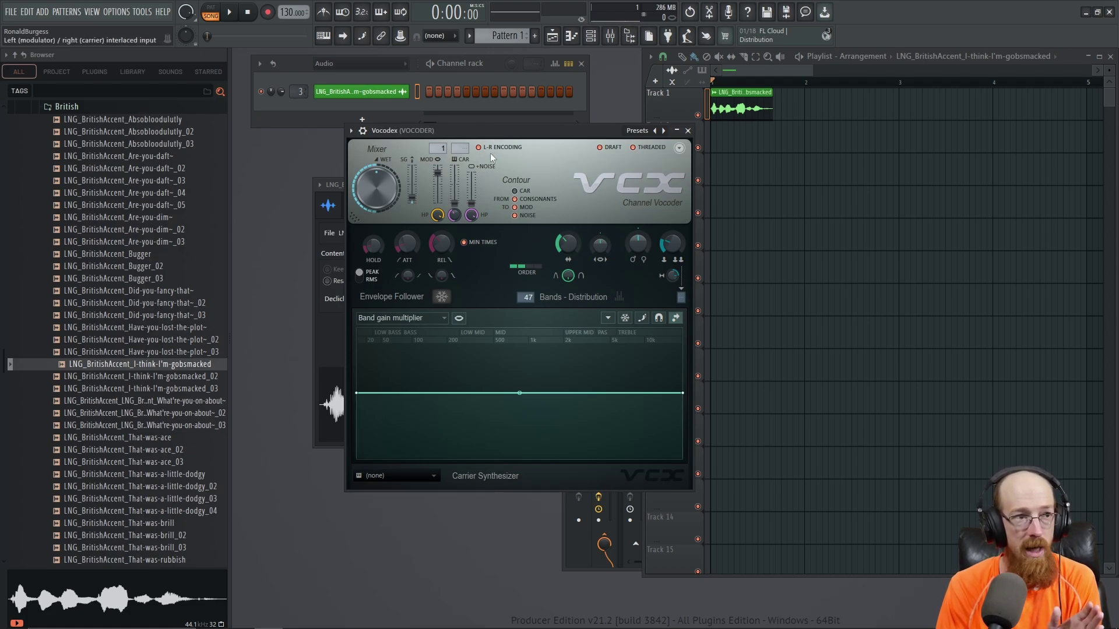
{"action": "left_click", "coordinate": [610, 35]}
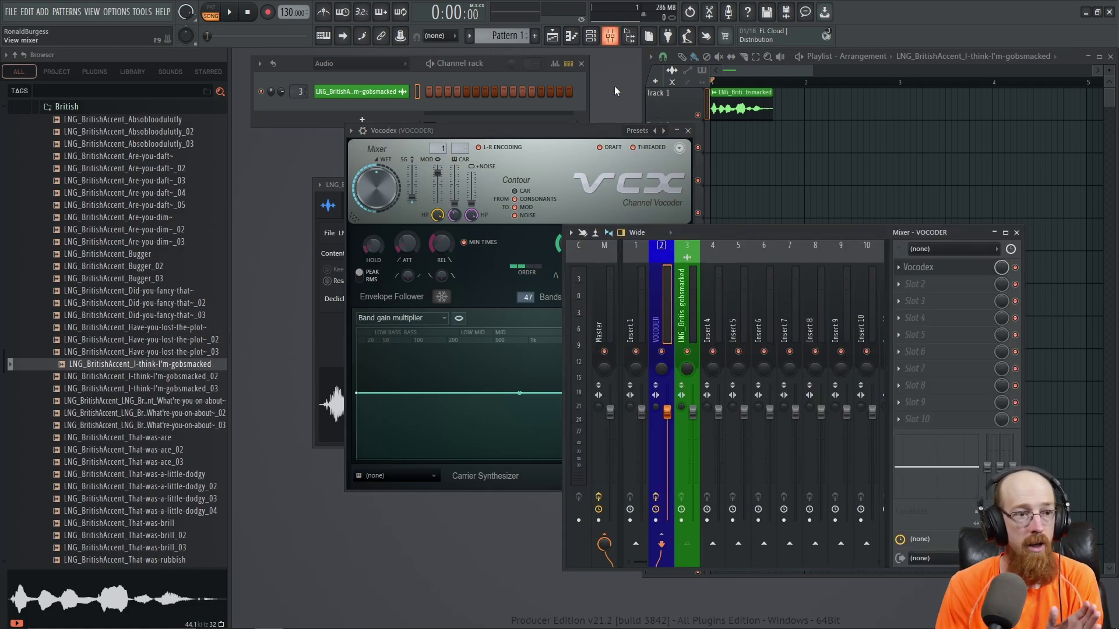
{"action": "left_click", "coordinate": [688, 369]}
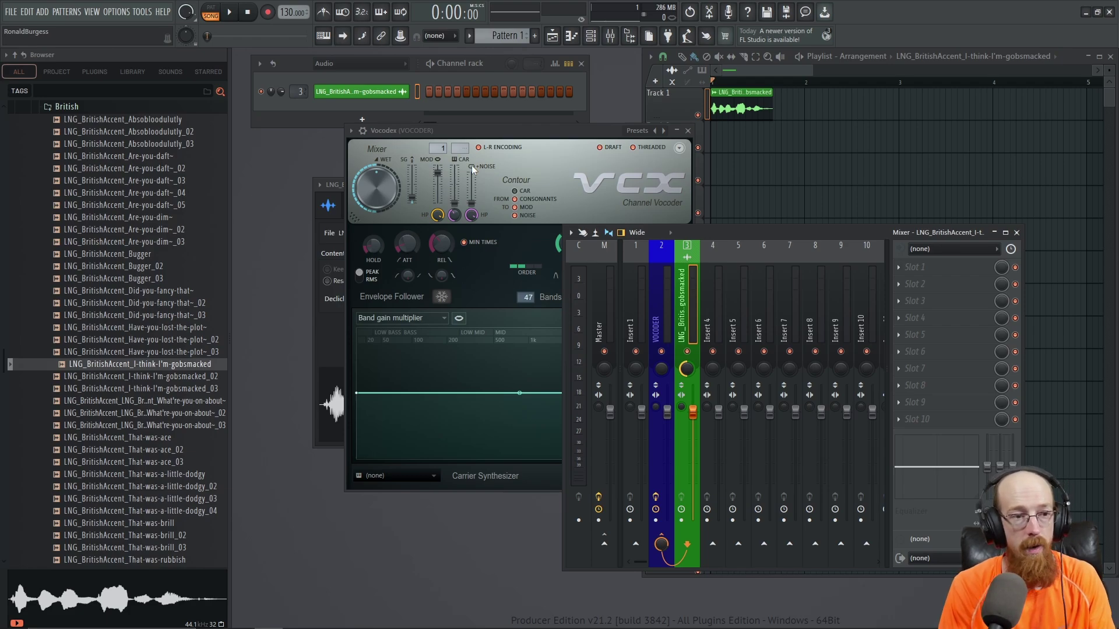
Step: Pan the voice insert fully left and preview the vocoder sound
{"action": "left_click_drag", "start_coordinate": [686, 368], "coordinate": [681, 379]}
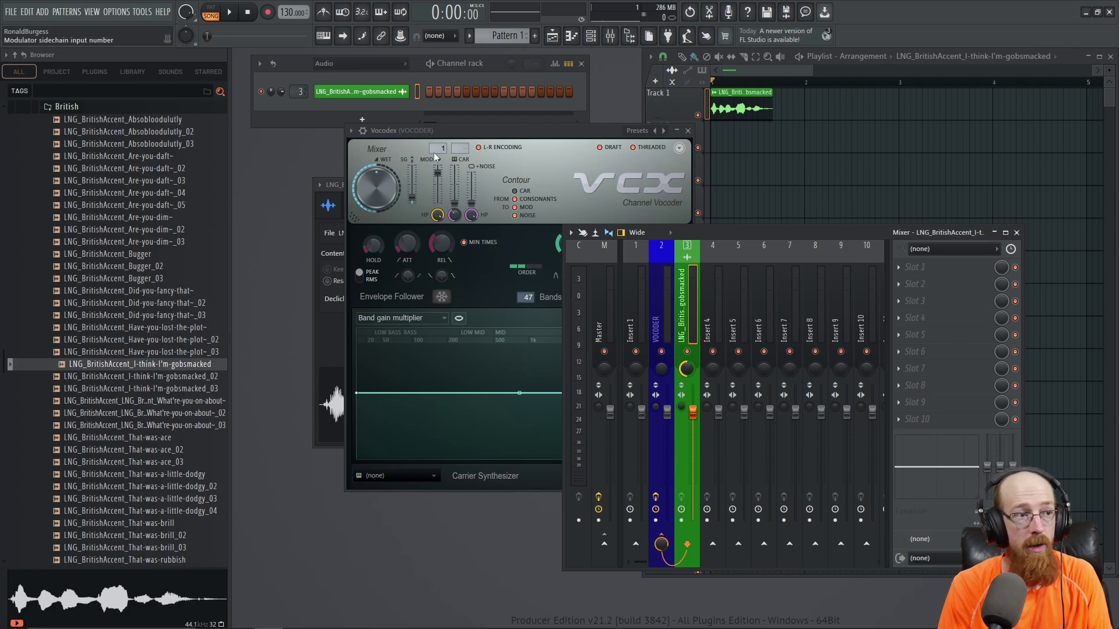
{"action": "left_click_drag", "start_coordinate": [509, 134], "coordinate": [489, 127]}
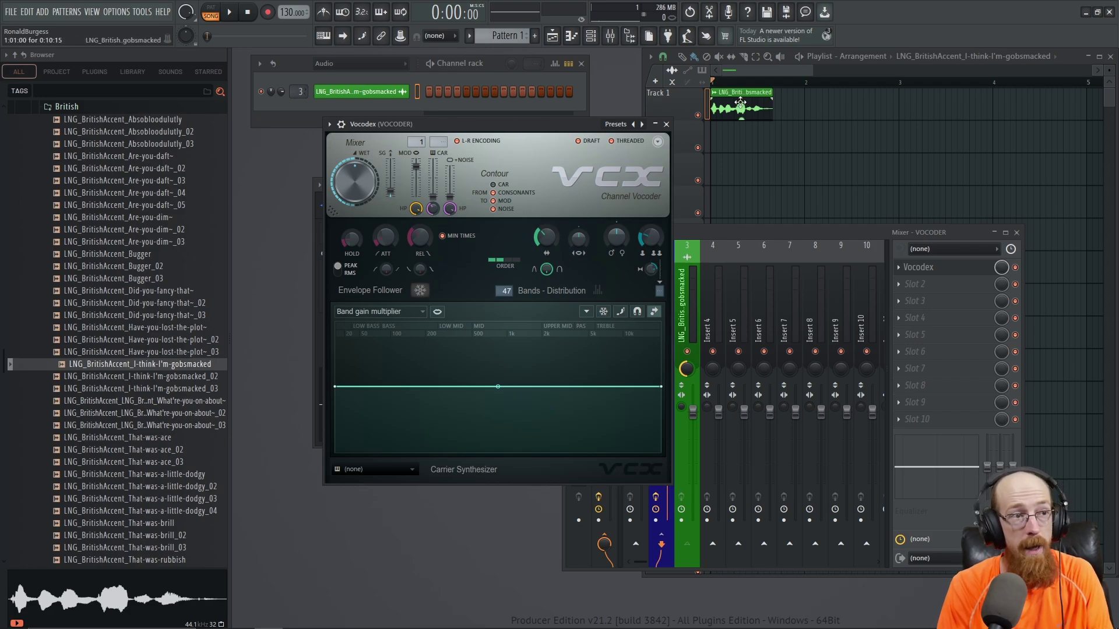
{"action": "key", "text": "space"}
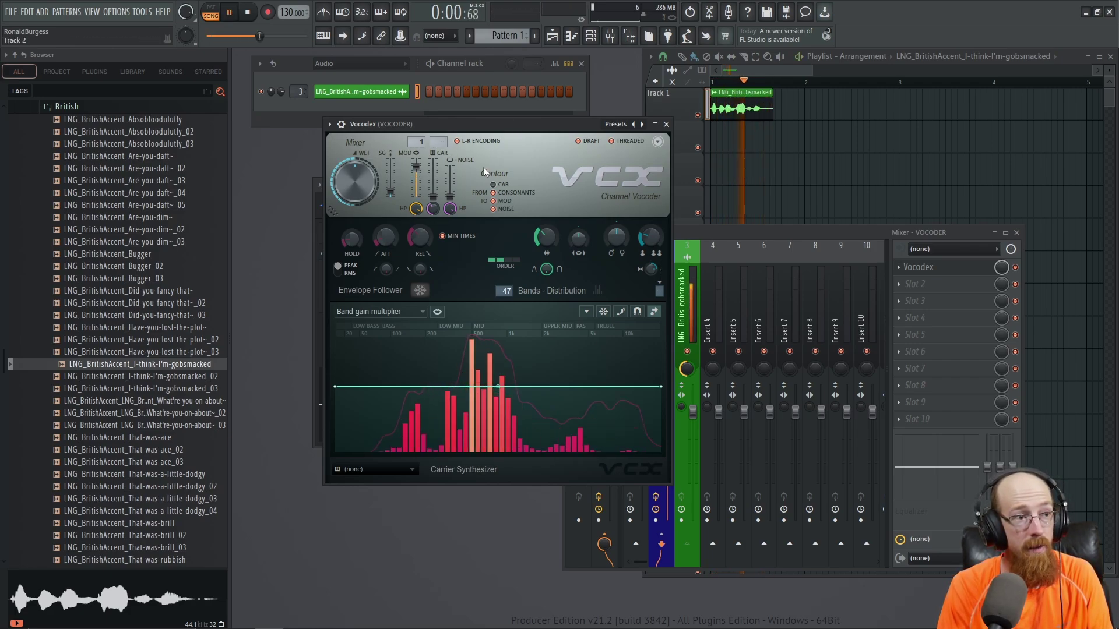
{"action": "key", "text": "space"}
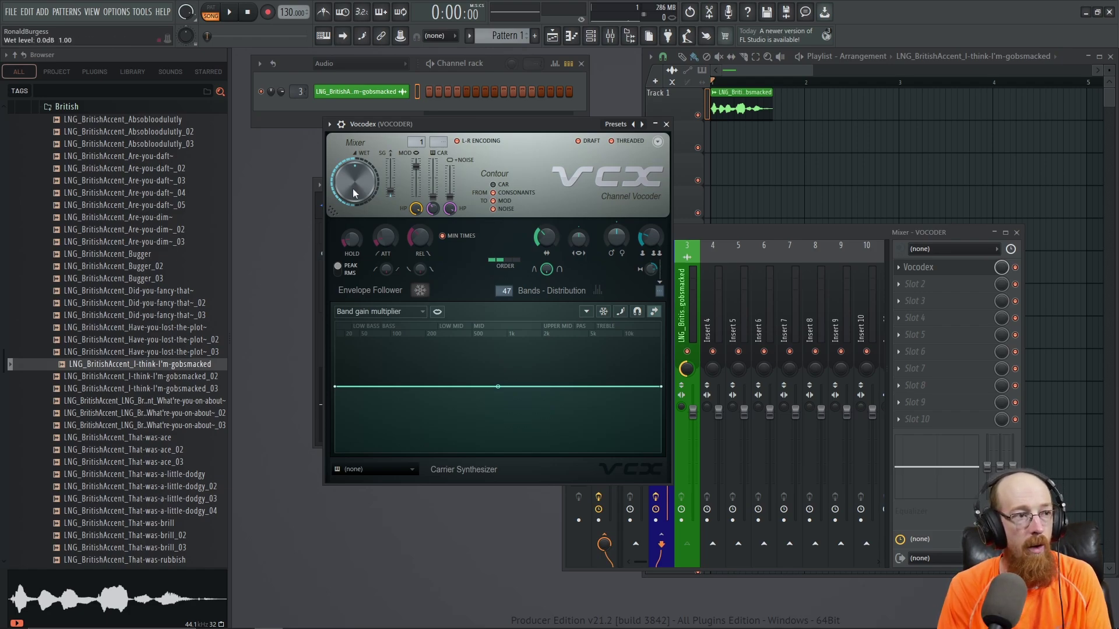
Step: Raise the Vocodex wet level to 18.1 dB, audition it, and move the window down-right
{"action": "left_click_drag", "start_coordinate": [354, 180], "coordinate": [354, 157]}
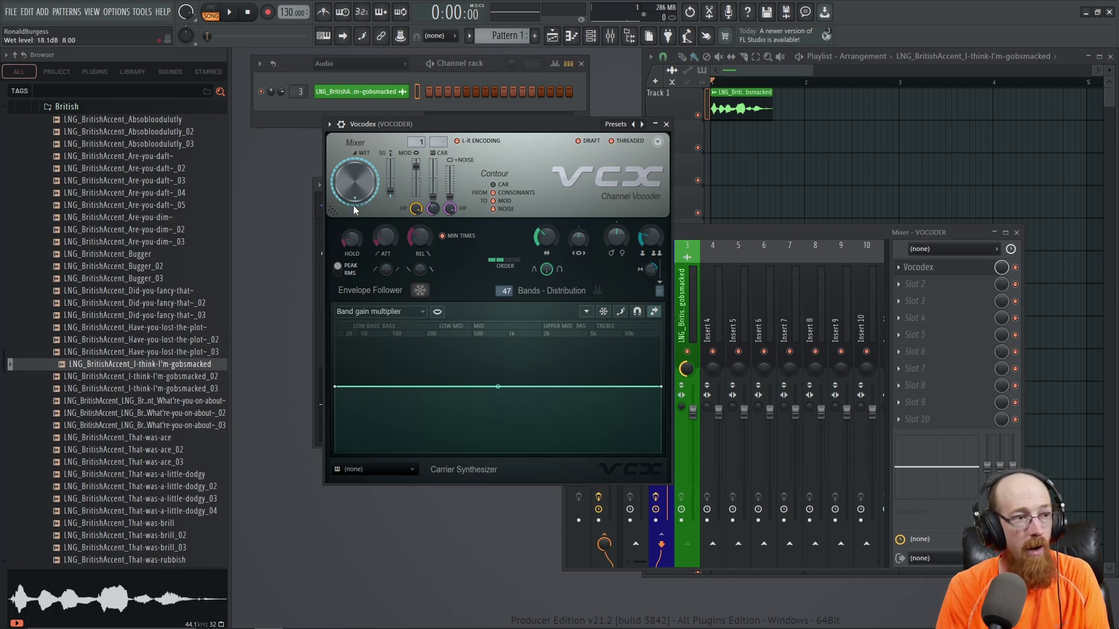
{"action": "key", "text": "space"}
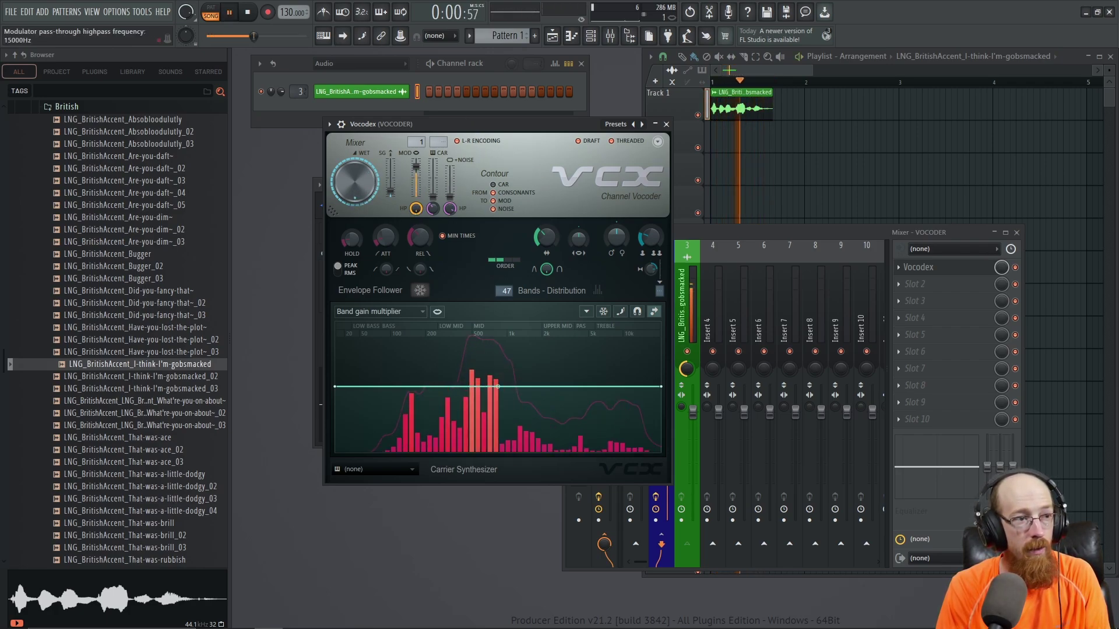
{"action": "key", "text": "space"}
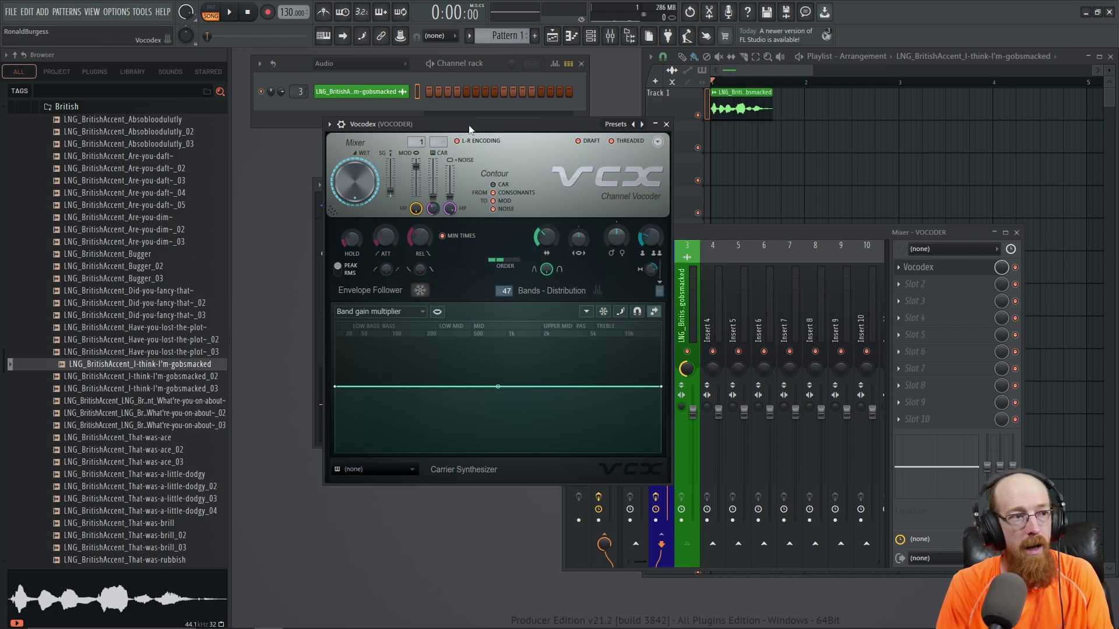
{"action": "left_click_drag", "start_coordinate": [471, 129], "coordinate": [557, 130]}
{"action": "left_click_drag", "start_coordinate": [666, 130], "coordinate": [687, 184]}
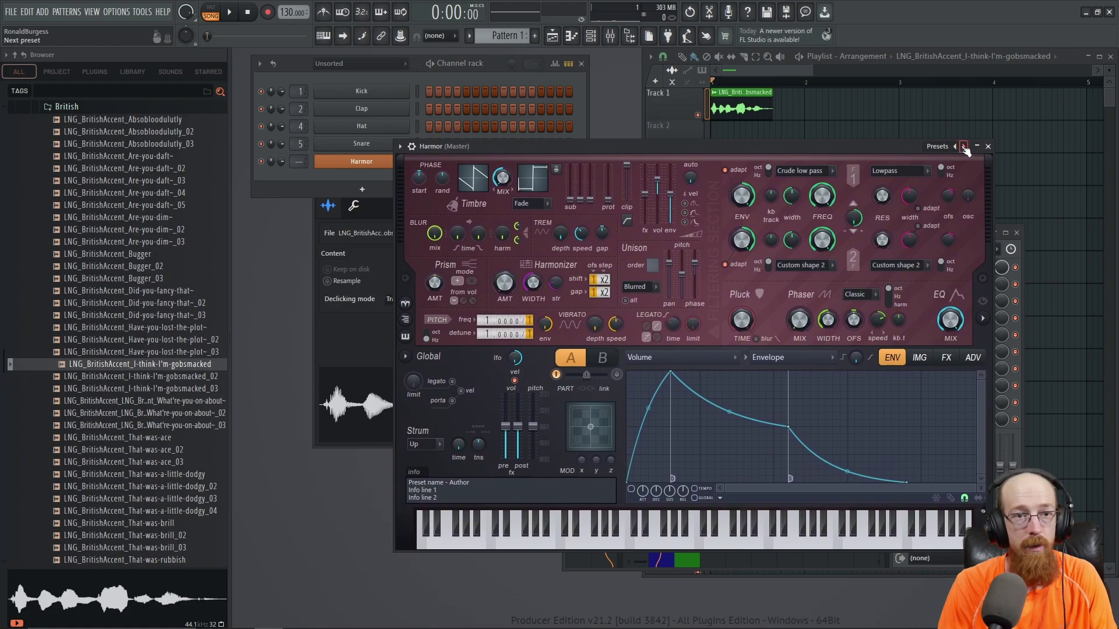
Step: Load Harmor's Default preset, move its window up, and show its channel settings and the channel rack
{"action": "left_click", "coordinate": [965, 148]}
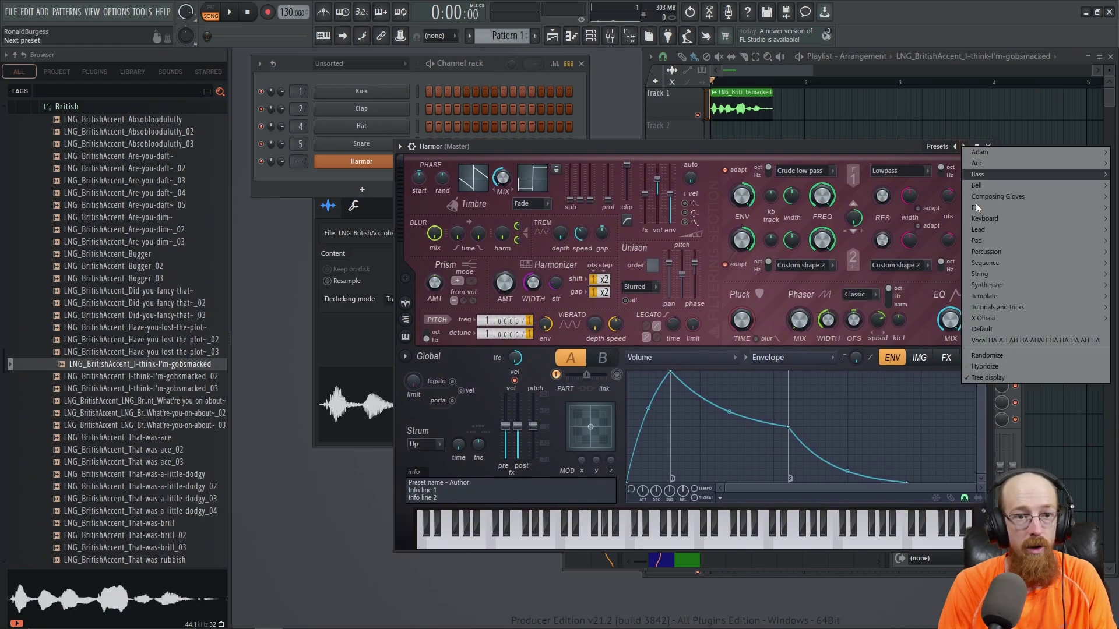
{"action": "left_click", "coordinate": [1008, 330]}
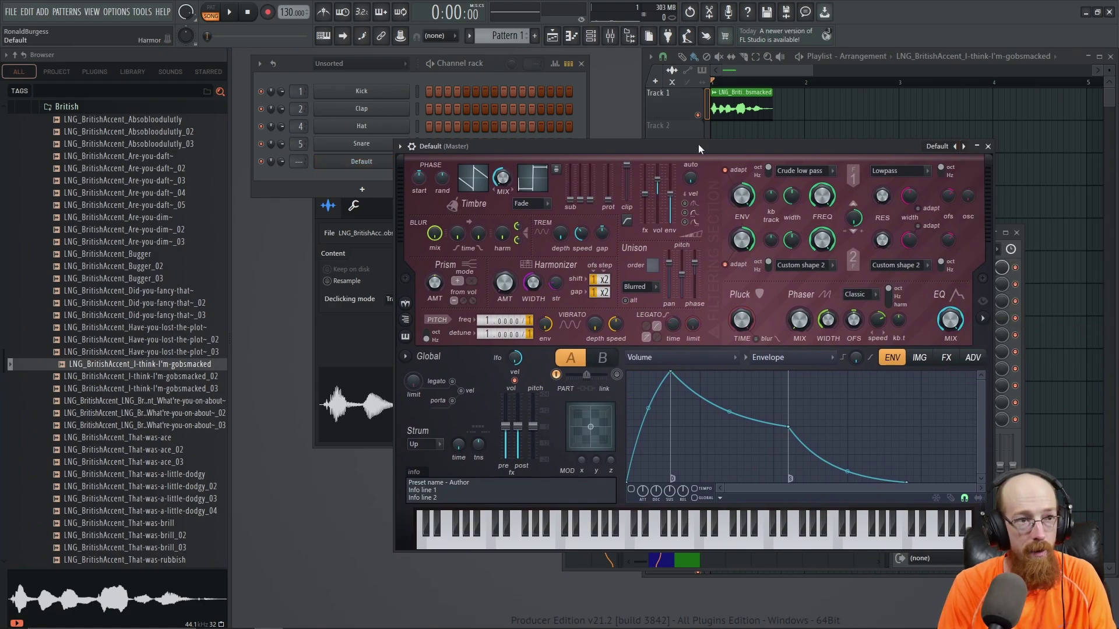
{"action": "left_click_drag", "start_coordinate": [698, 144], "coordinate": [679, 109]}
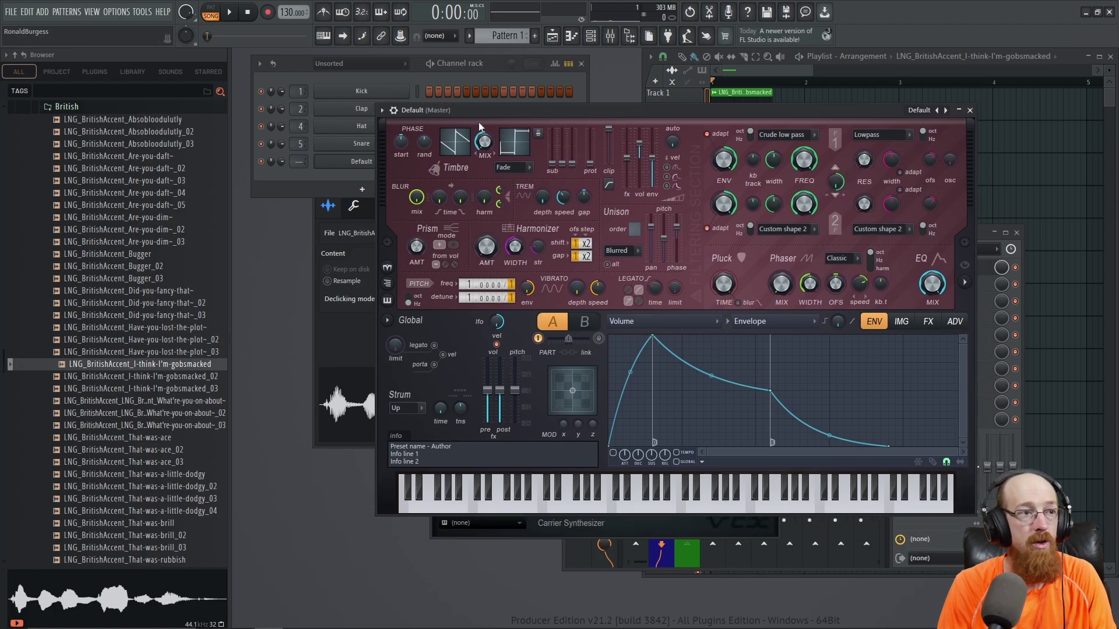
{"action": "left_click", "coordinate": [393, 110]}
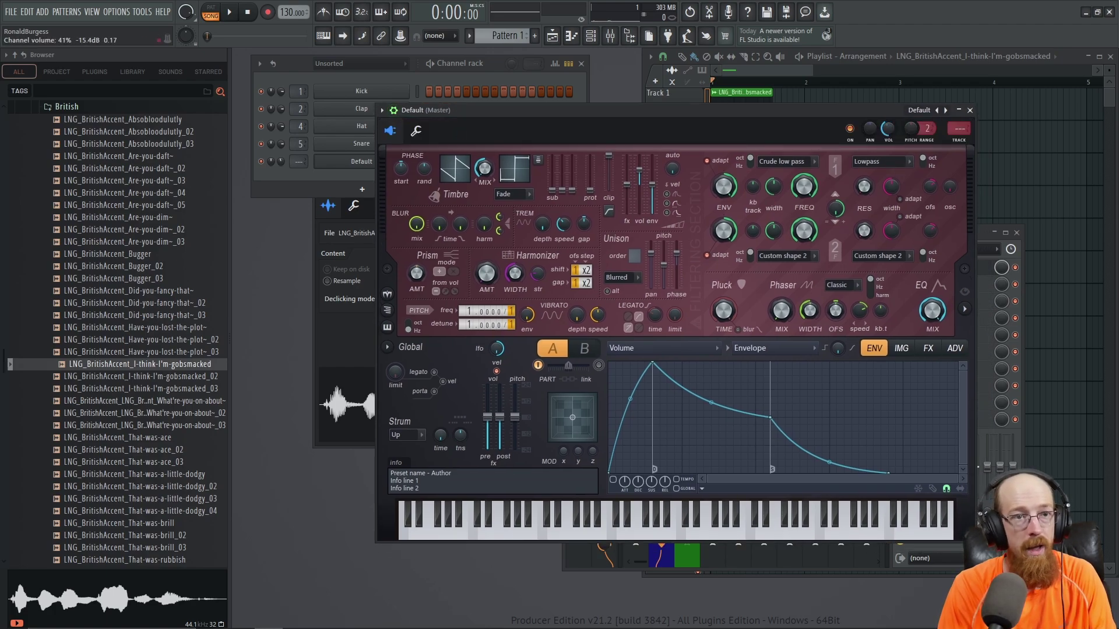
{"action": "left_click", "coordinate": [315, 180]}
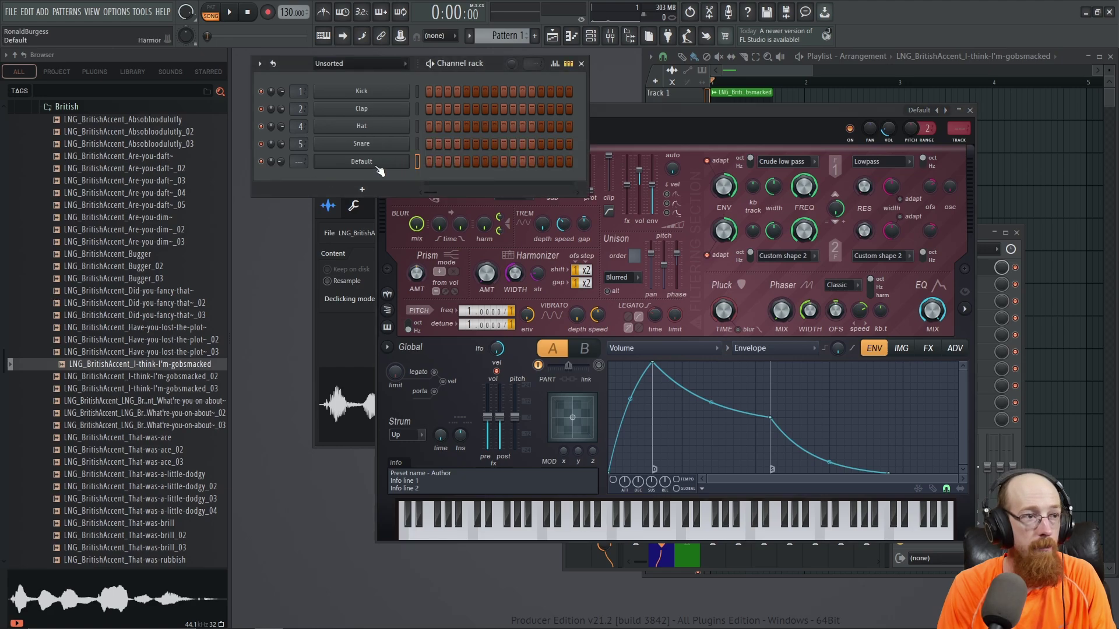
Step: Open the Default channel's piano roll and place a C4 note at the pattern start
{"action": "right_click", "coordinate": [379, 164]}
{"action": "left_click", "coordinate": [521, 205]}
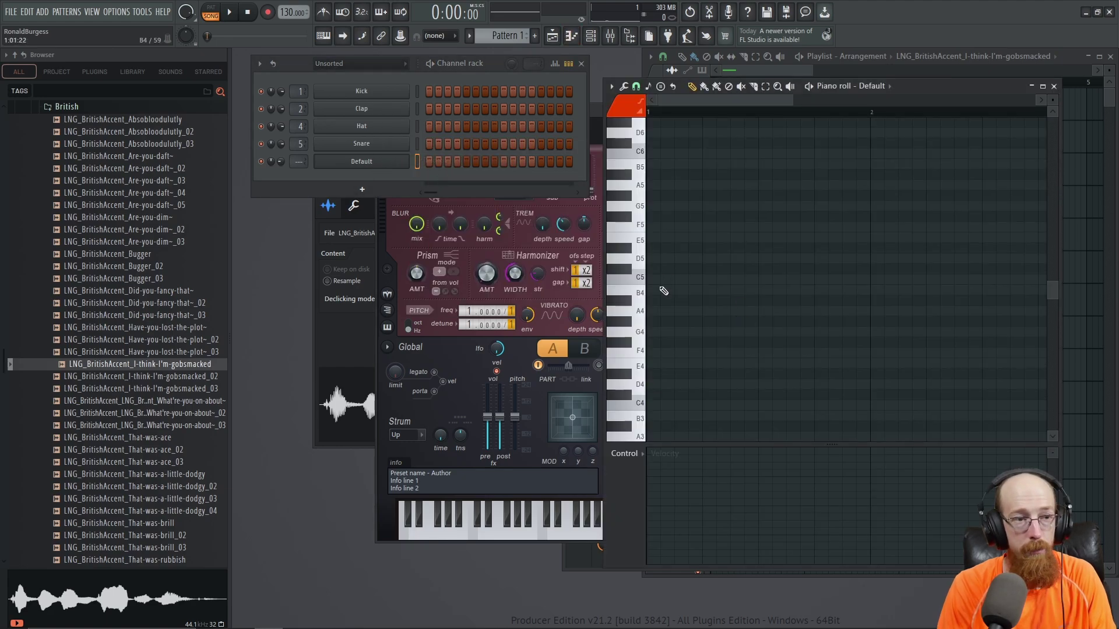
{"action": "left_click", "coordinate": [667, 279]}
{"action": "scroll", "coordinate": [702, 295], "scroll_direction": "down", "scroll_amount": 3}
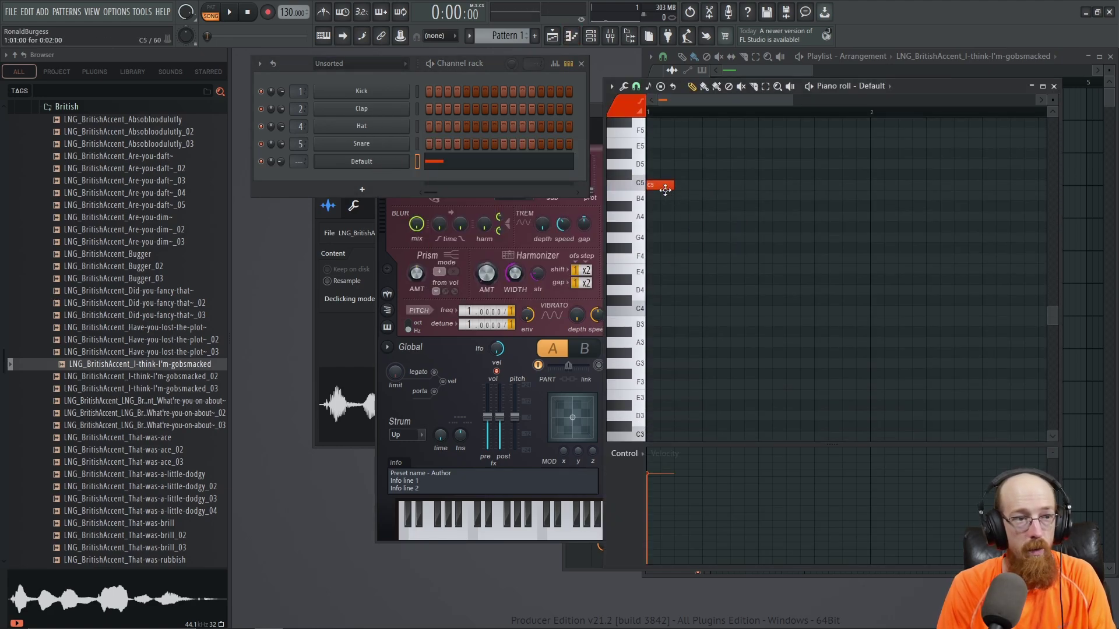
{"action": "left_click_drag", "start_coordinate": [664, 188], "coordinate": [668, 312]}
{"action": "scroll", "coordinate": [668, 312], "scroll_direction": "down", "scroll_amount": 4}
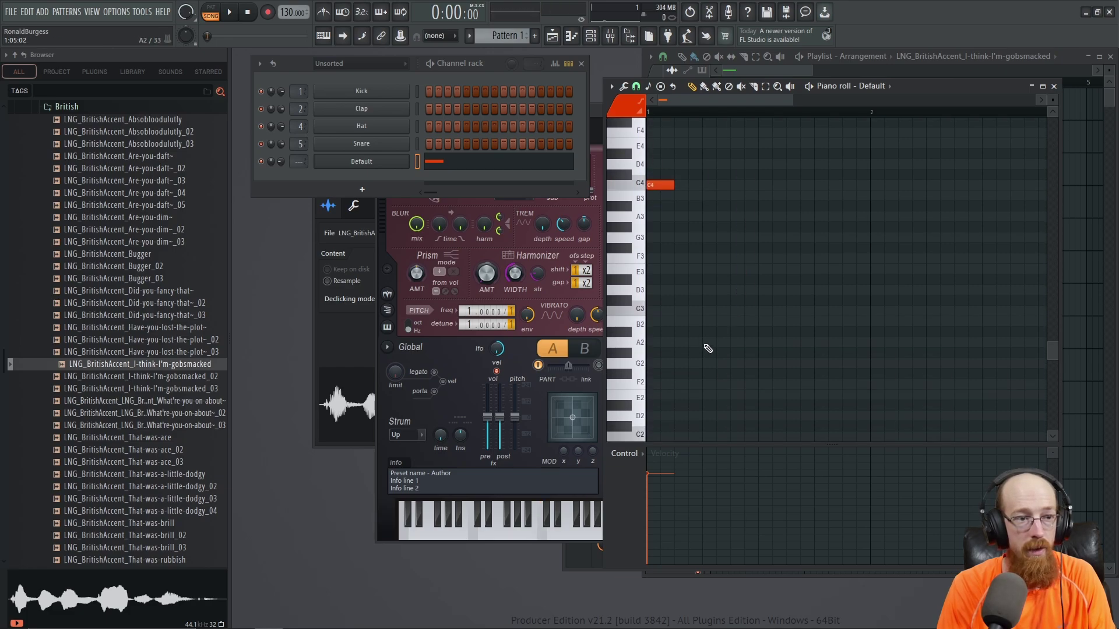
Step: Add two C3 notes, adjusting the first one's length, and close the piano roll
{"action": "left_click", "coordinate": [706, 311]}
{"action": "left_click_drag", "start_coordinate": [734, 309], "coordinate": [809, 309]}
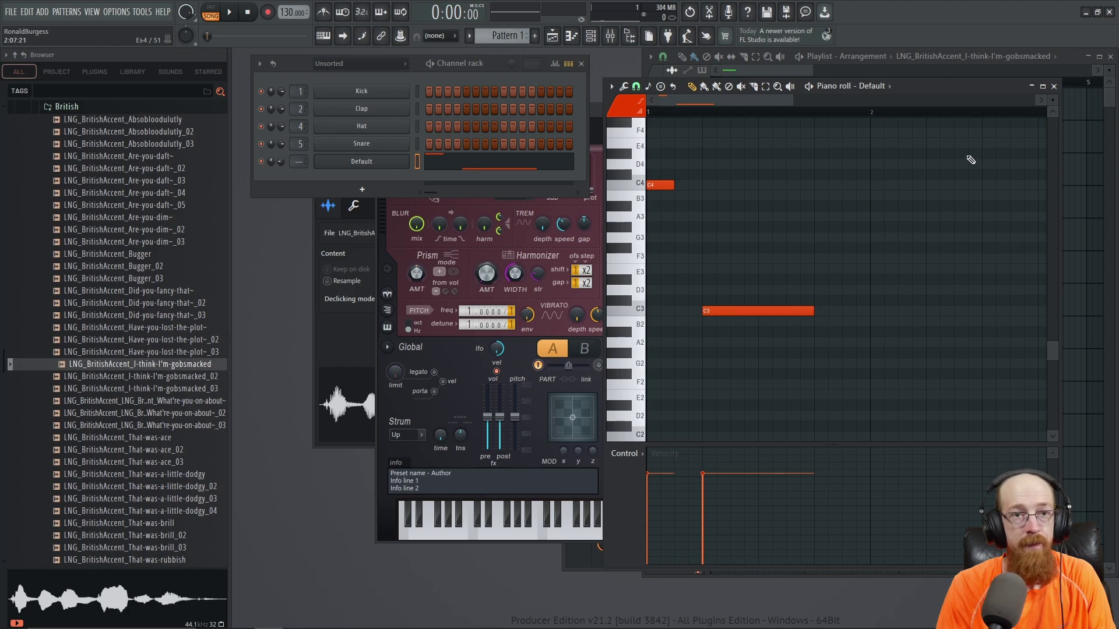
{"action": "mouse_move", "coordinate": [811, 313]}
{"action": "left_mouse_down"}
{"action": "mouse_move", "coordinate": [730, 311]}
{"action": "mouse_move", "coordinate": [811, 314]}
{"action": "left_mouse_up"}
{"action": "left_click", "coordinate": [766, 311]}
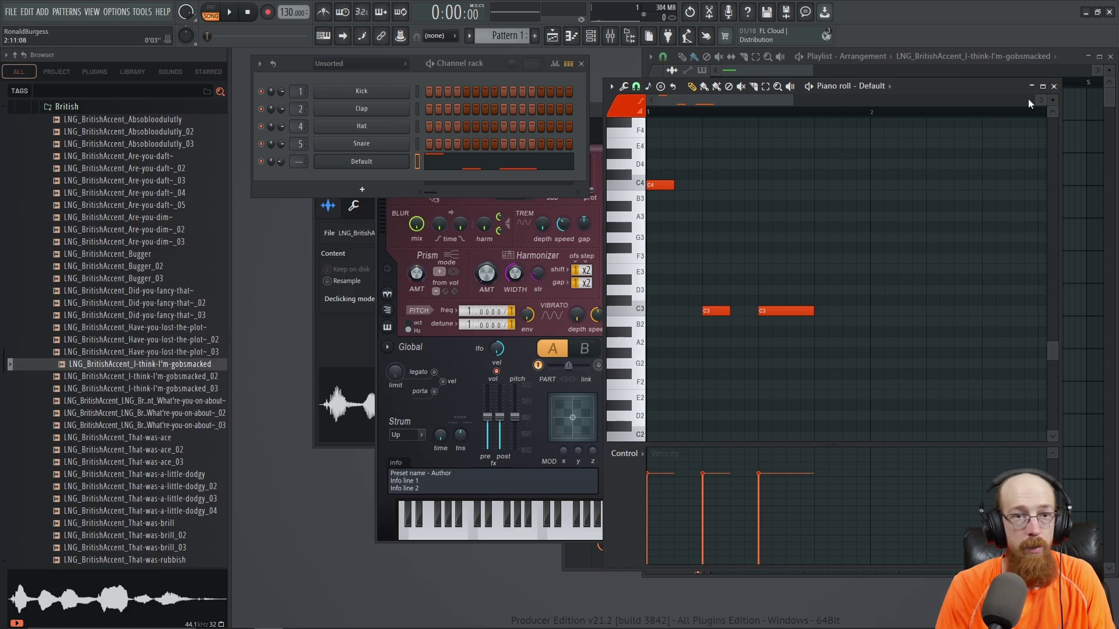
{"action": "left_click", "coordinate": [1053, 86]}
Step: Clear the Track 2 clip spot and place Pattern 1 at bar 1 of Track 2
{"action": "left_click", "coordinate": [1057, 138]}
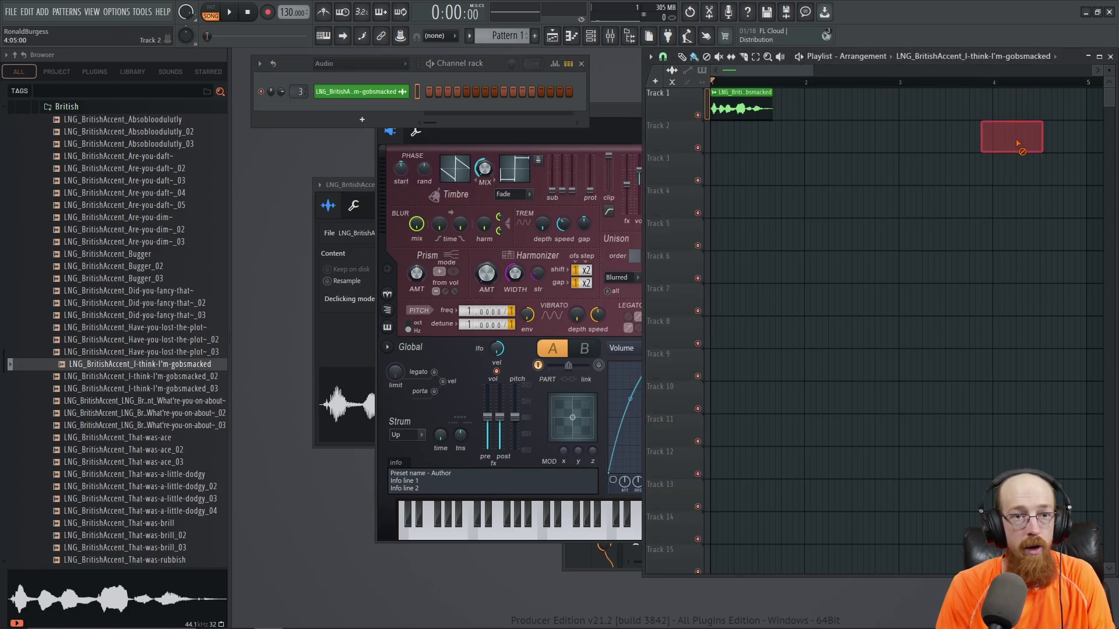
{"action": "right_click", "coordinate": [1057, 138]}
{"action": "left_click", "coordinate": [967, 56]}
{"action": "left_click", "coordinate": [944, 79]}
{"action": "left_click", "coordinate": [837, 144]}
{"action": "left_click_drag", "start_coordinate": [836, 144], "coordinate": [718, 145]}
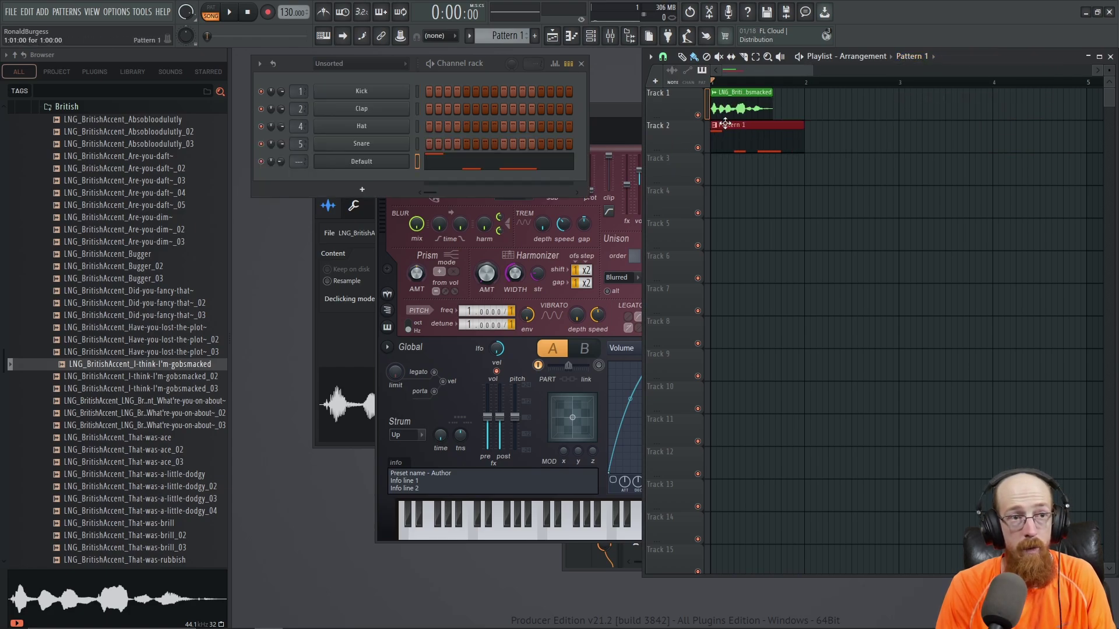
{"action": "scroll", "coordinate": [727, 117], "scroll_direction": "up", "scroll_amount": 3}
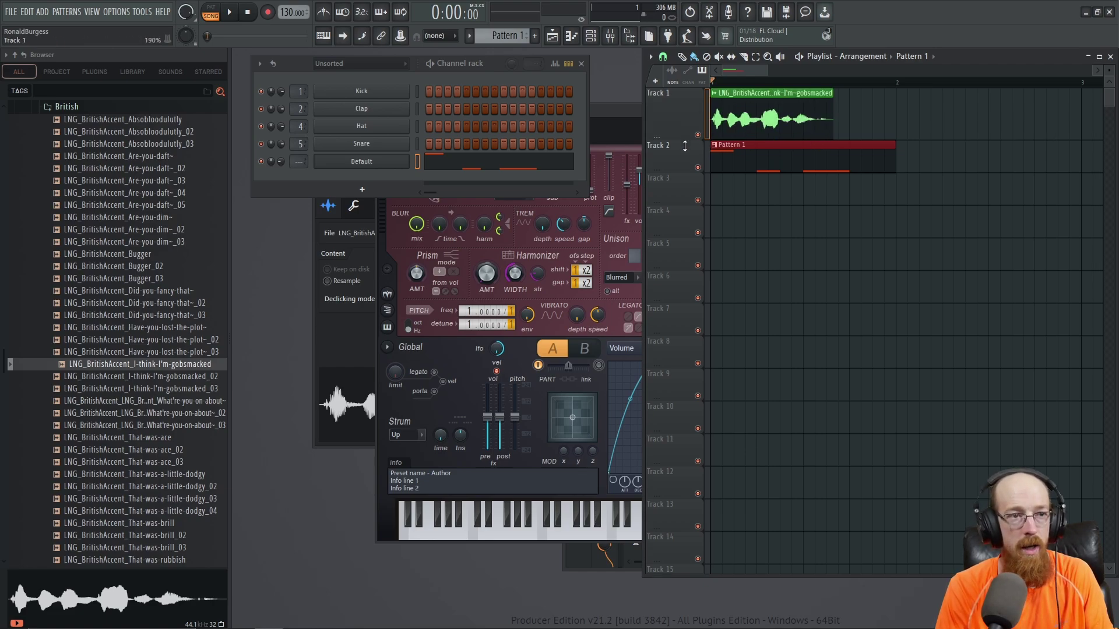
Step: Switch to pattern mode, play Pattern 1, then stop
{"action": "scroll", "coordinate": [687, 117], "scroll_direction": "up", "scroll_amount": 2}
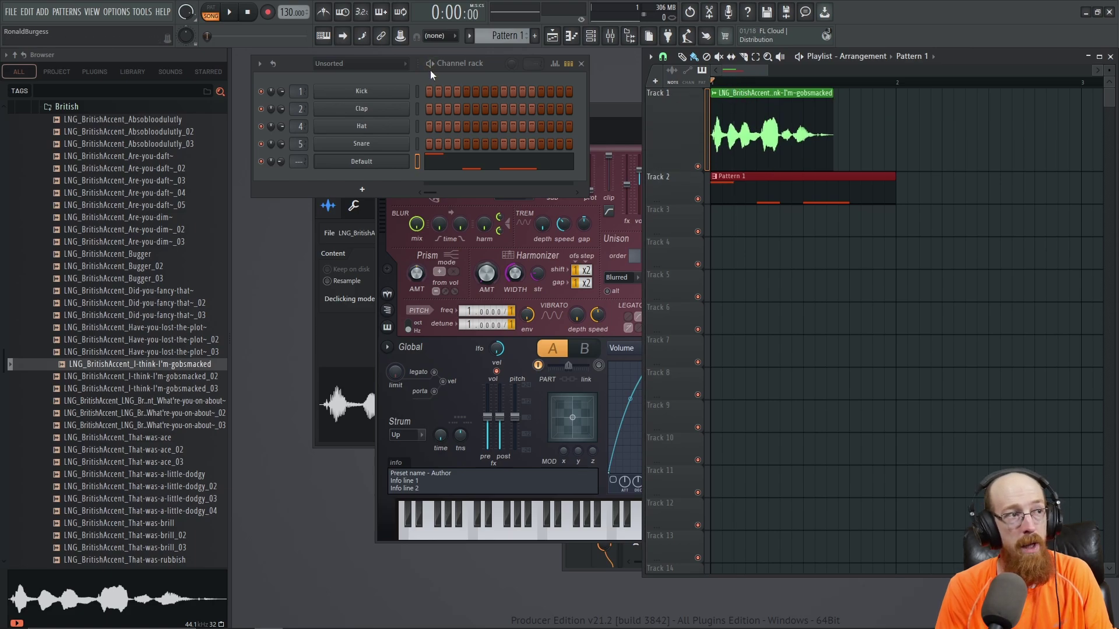
{"action": "left_click", "coordinate": [222, 14]}
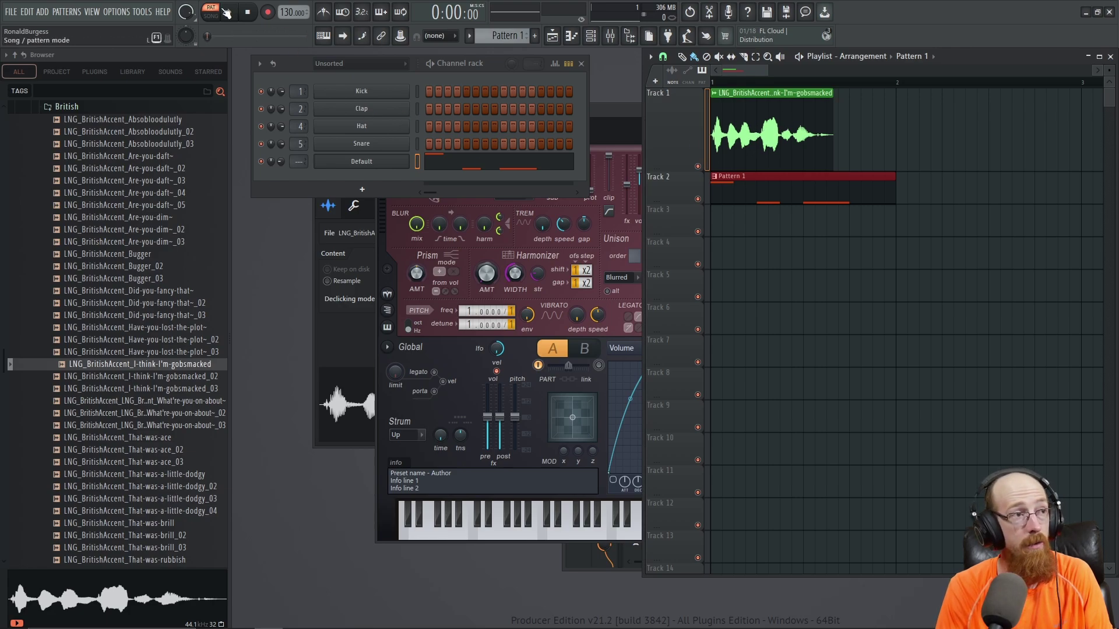
{"action": "left_click", "coordinate": [230, 13]}
{"action": "key", "text": "space"}
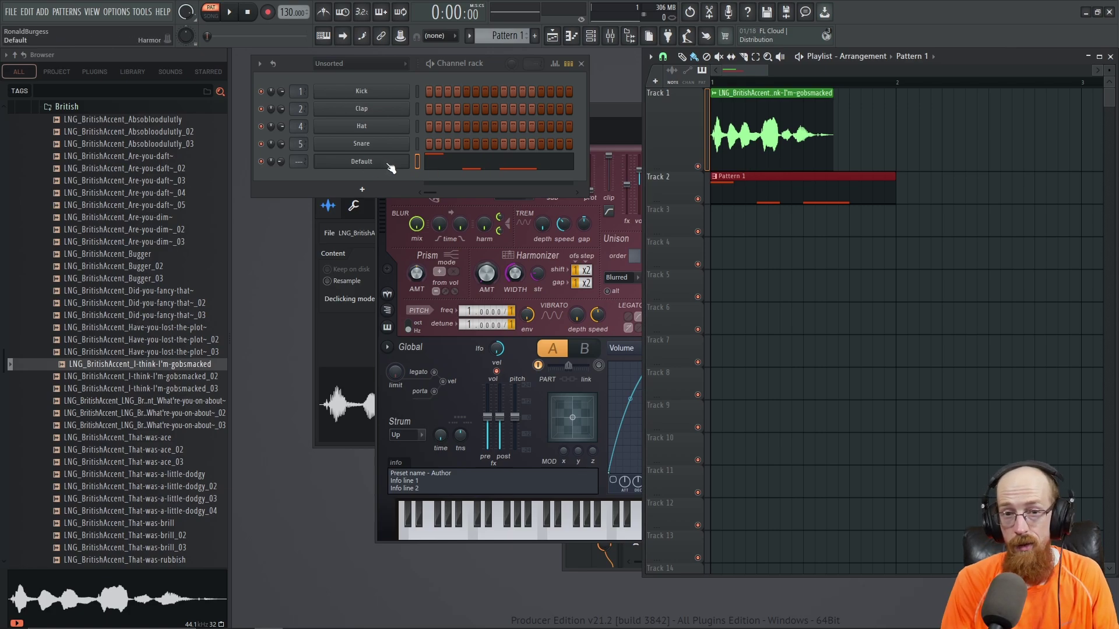
Step: Open and widen the Default Harmor window, then link it with Ctrl+L to mixer insert 4
{"action": "left_click", "coordinate": [390, 166]}
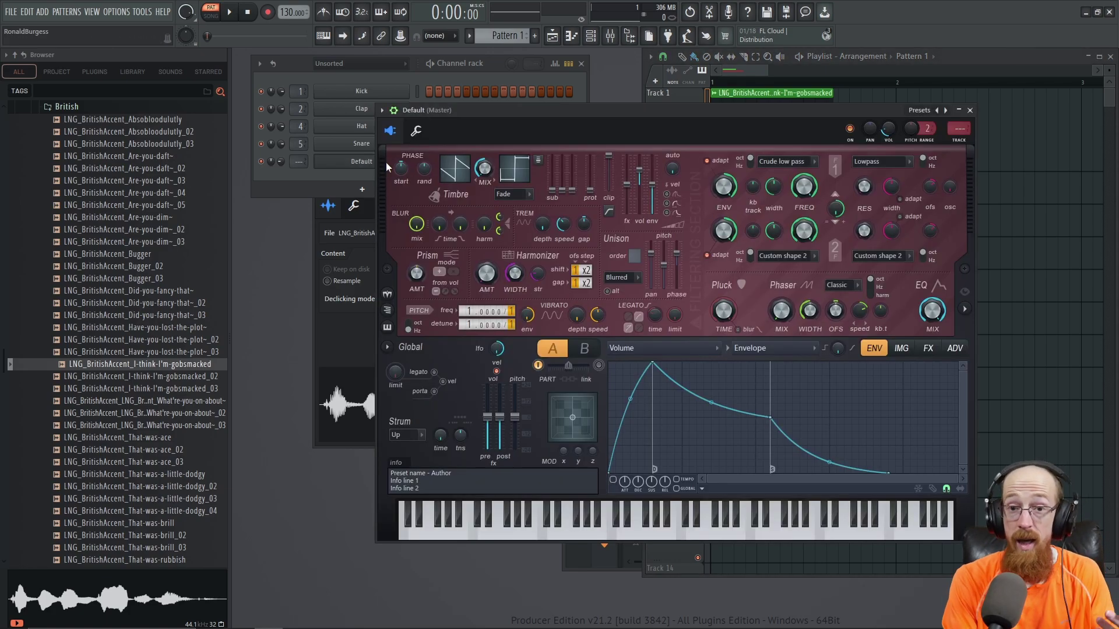
{"action": "left_click", "coordinate": [964, 309]}
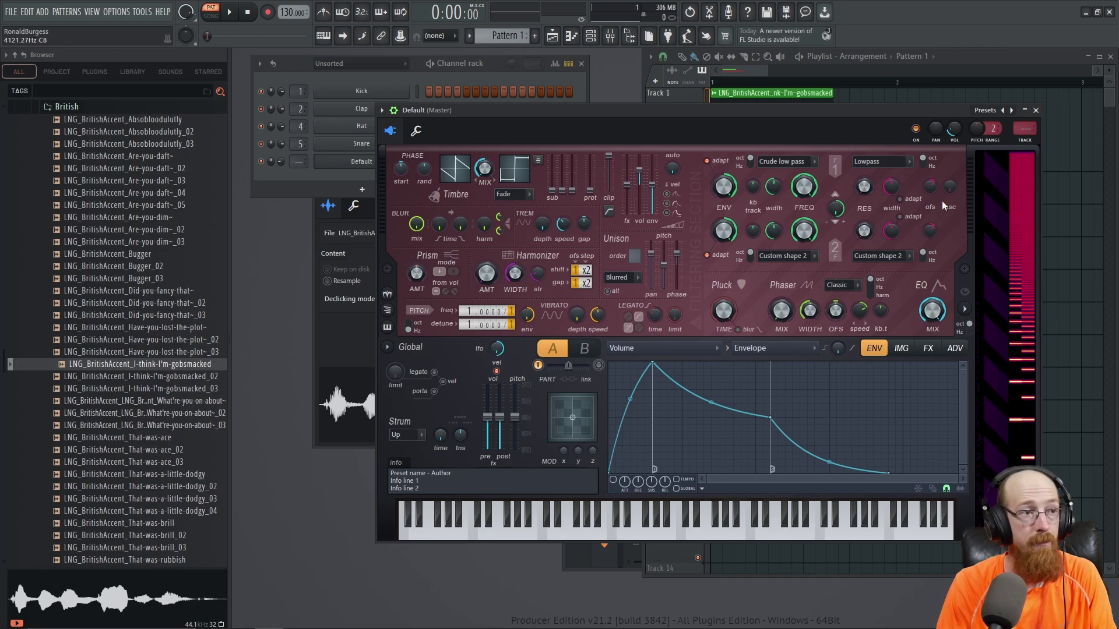
{"action": "key", "text": "ctrl+l"}
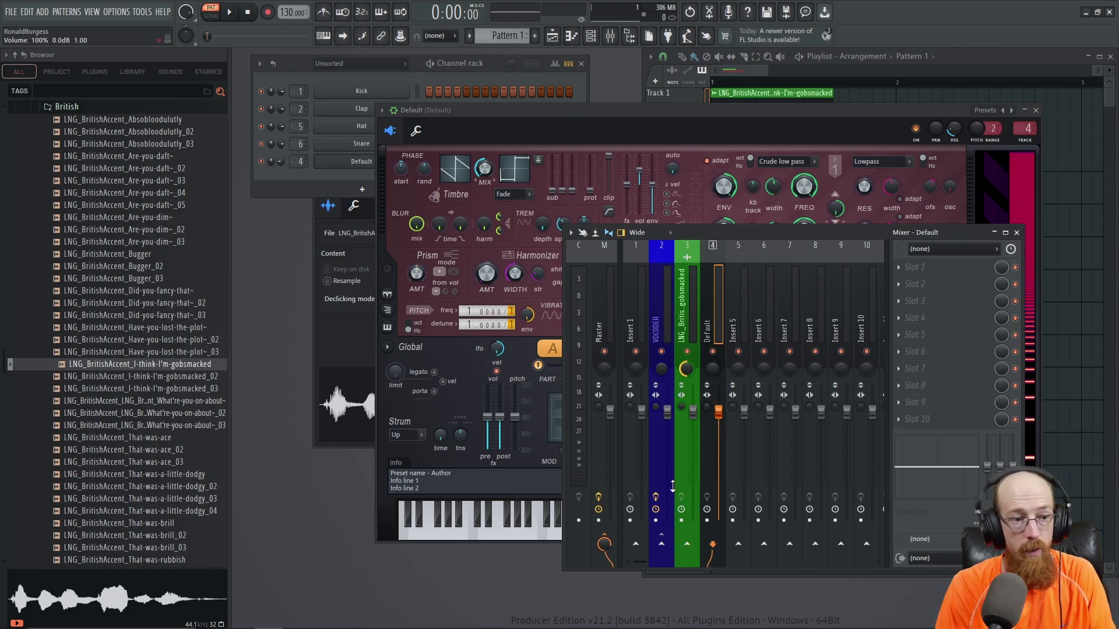
Step: Route the Default insert into VOCODER, then open the Vocodex plugin and move it up-left
{"action": "left_click", "coordinate": [661, 543]}
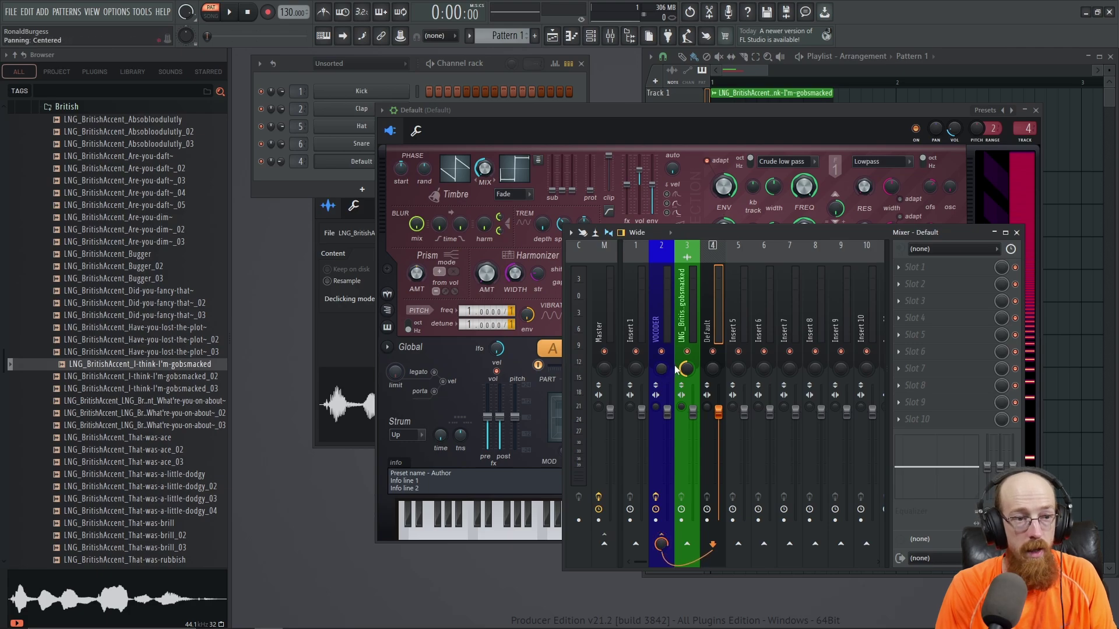
{"action": "left_click_drag", "start_coordinate": [713, 368], "coordinate": [712, 381]}
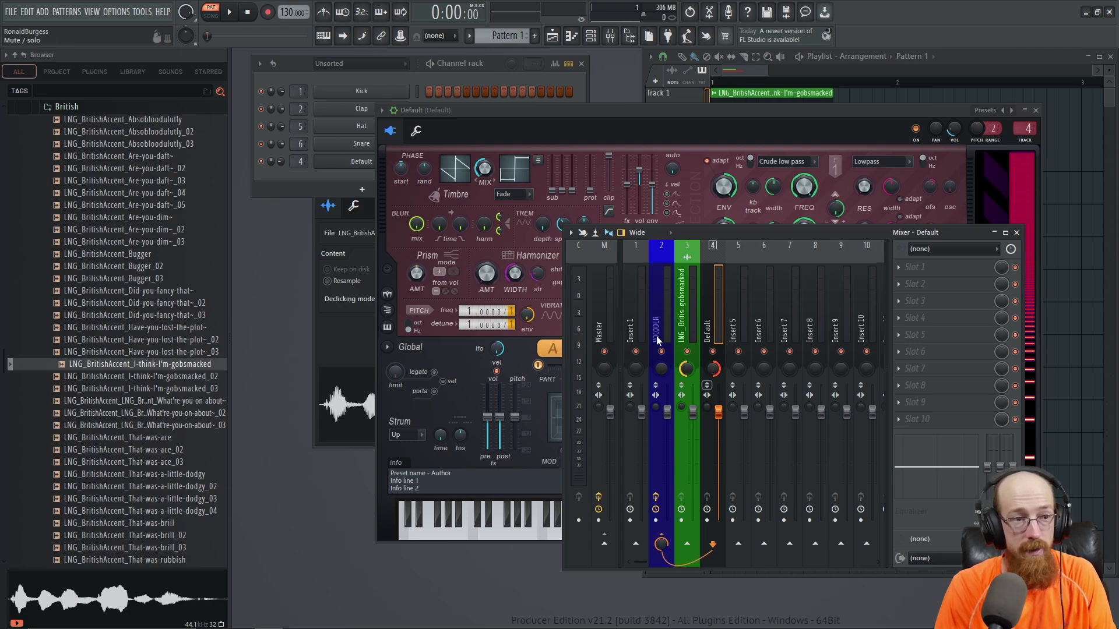
{"action": "left_click", "coordinate": [655, 303]}
{"action": "left_click", "coordinate": [959, 271]}
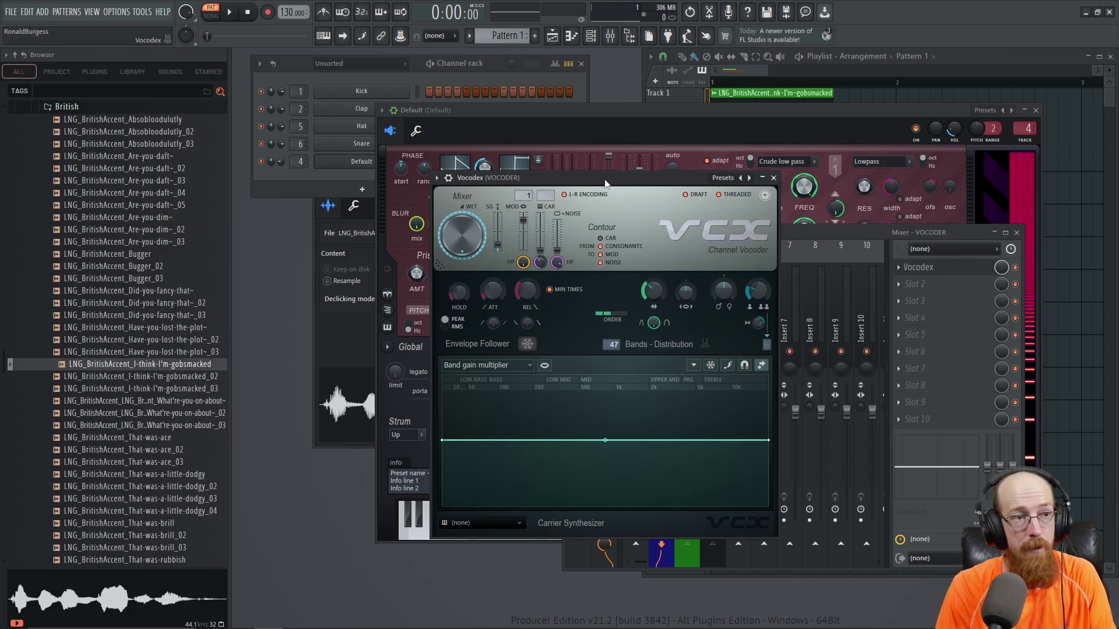
{"action": "left_click_drag", "start_coordinate": [606, 183], "coordinate": [500, 121]}
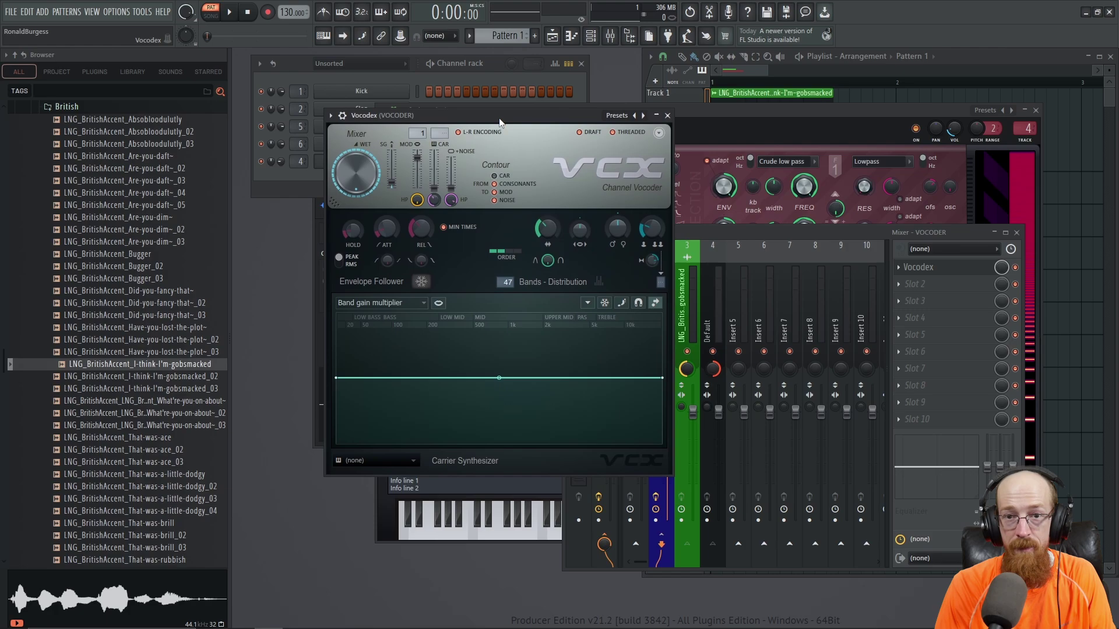
Step: Step through the voice, Default and unused inserts 5–9, then move Vocodex above the mixer
{"action": "left_click", "coordinate": [761, 230]}
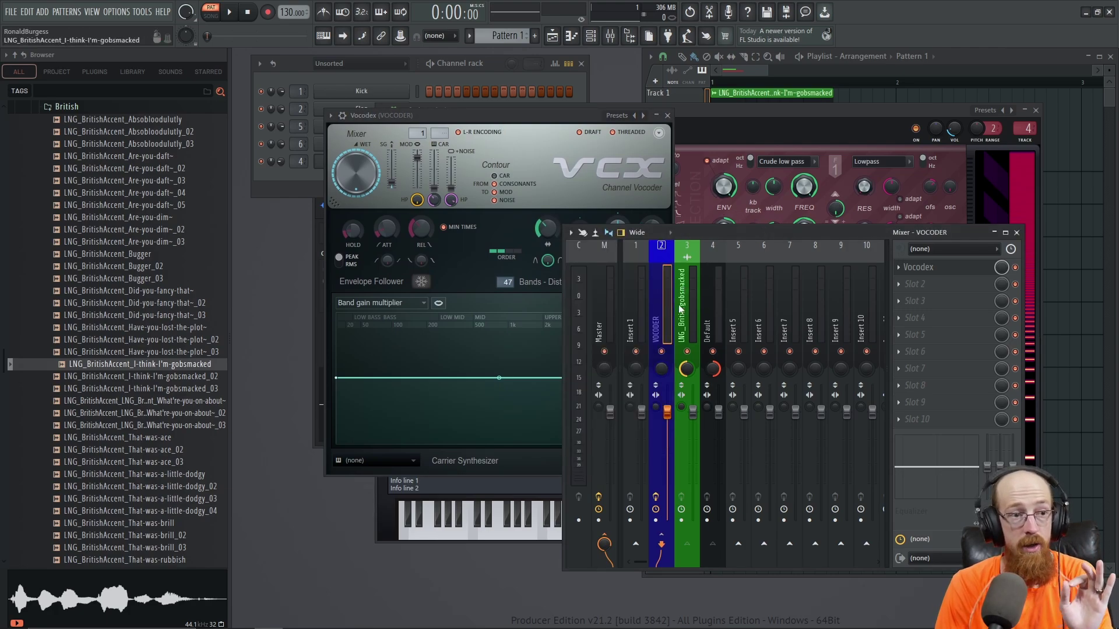
{"action": "left_click", "coordinate": [680, 309]}
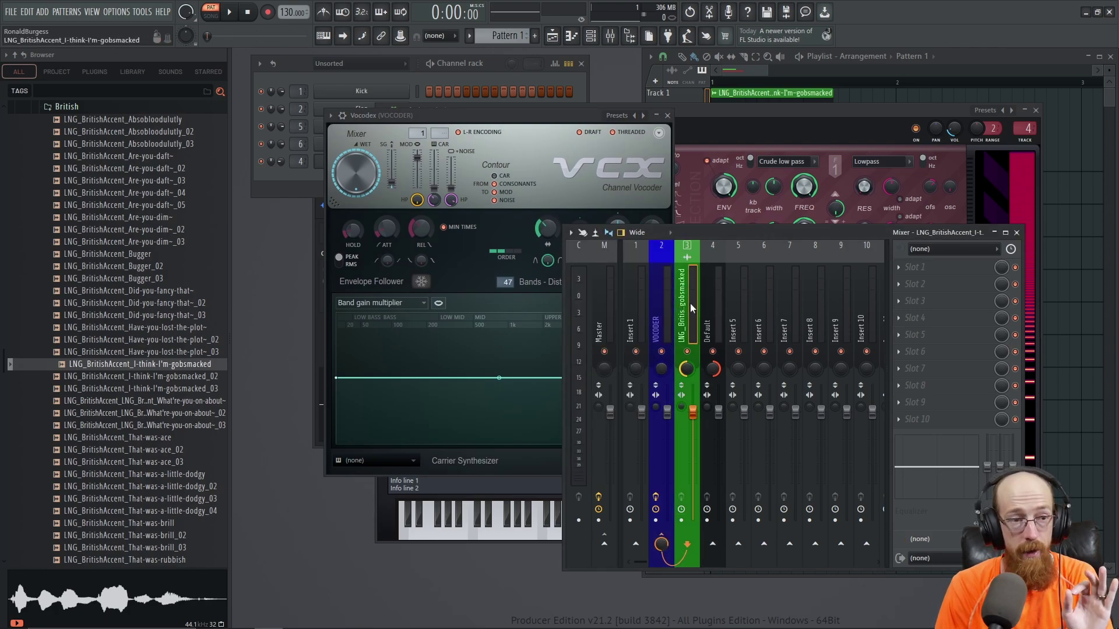
{"action": "left_click", "coordinate": [708, 289]}
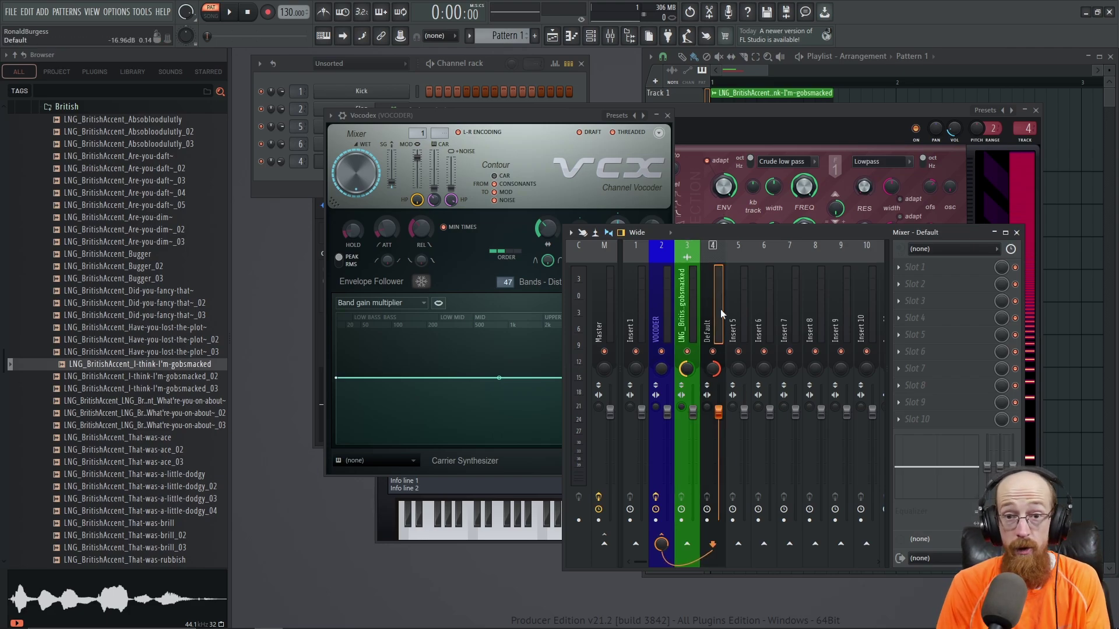
{"action": "left_click", "coordinate": [743, 319]}
{"action": "left_click_drag", "start_coordinate": [743, 319], "coordinate": [839, 314]}
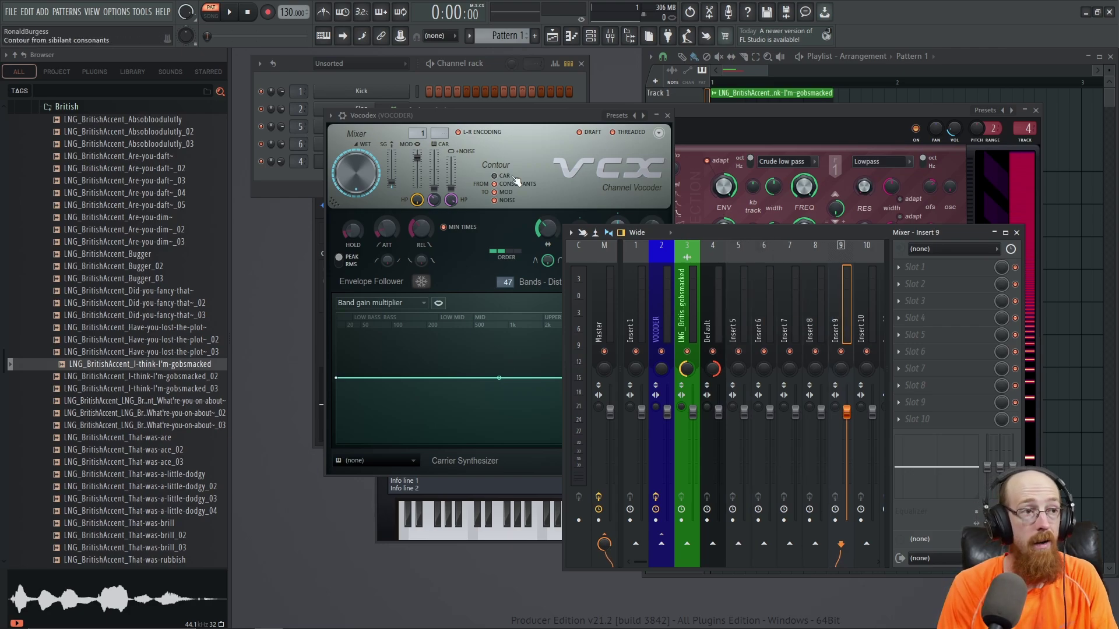
{"action": "left_click", "coordinate": [718, 320]}
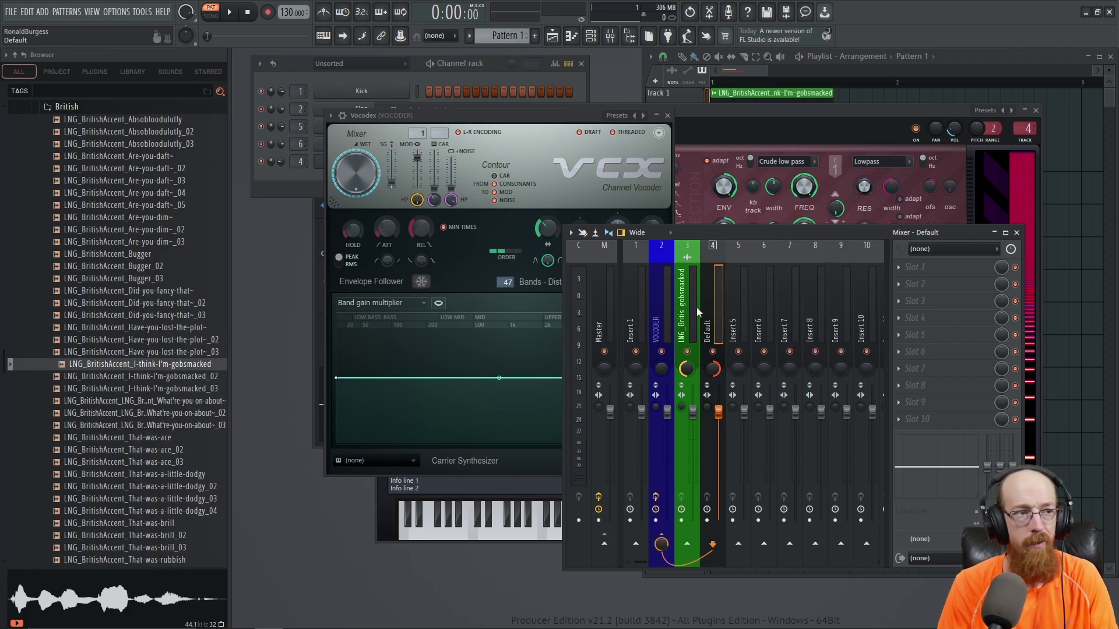
{"action": "left_click_drag", "start_coordinate": [528, 120], "coordinate": [480, 106]}
Step: Play the playlist arrangement briefly to hear the vocoder
{"action": "left_click", "coordinate": [657, 97]}
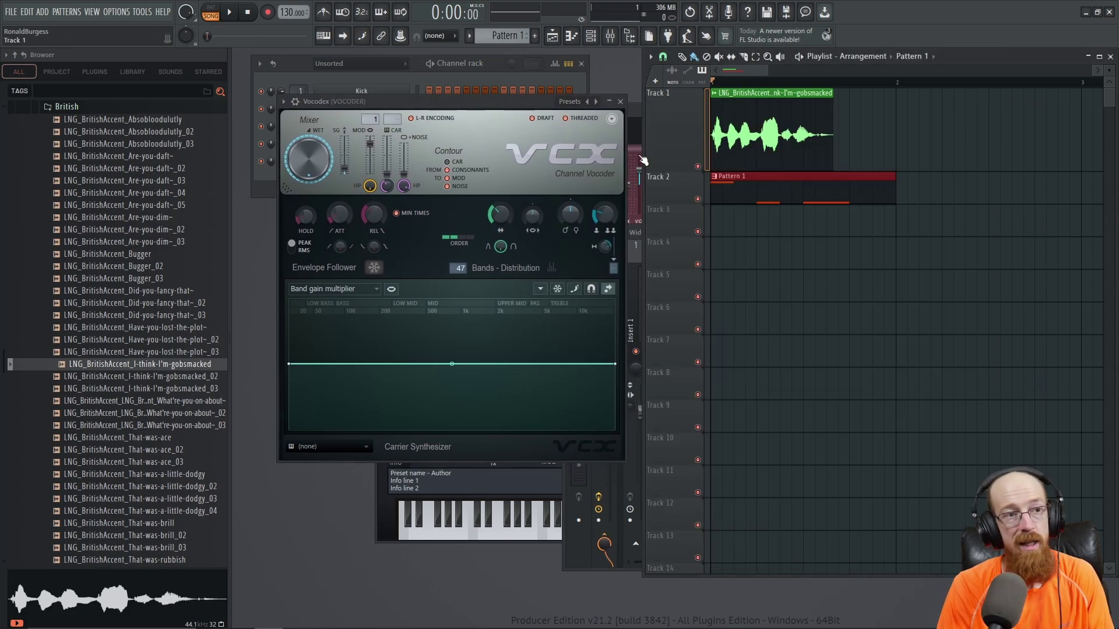
{"action": "key", "text": "space"}
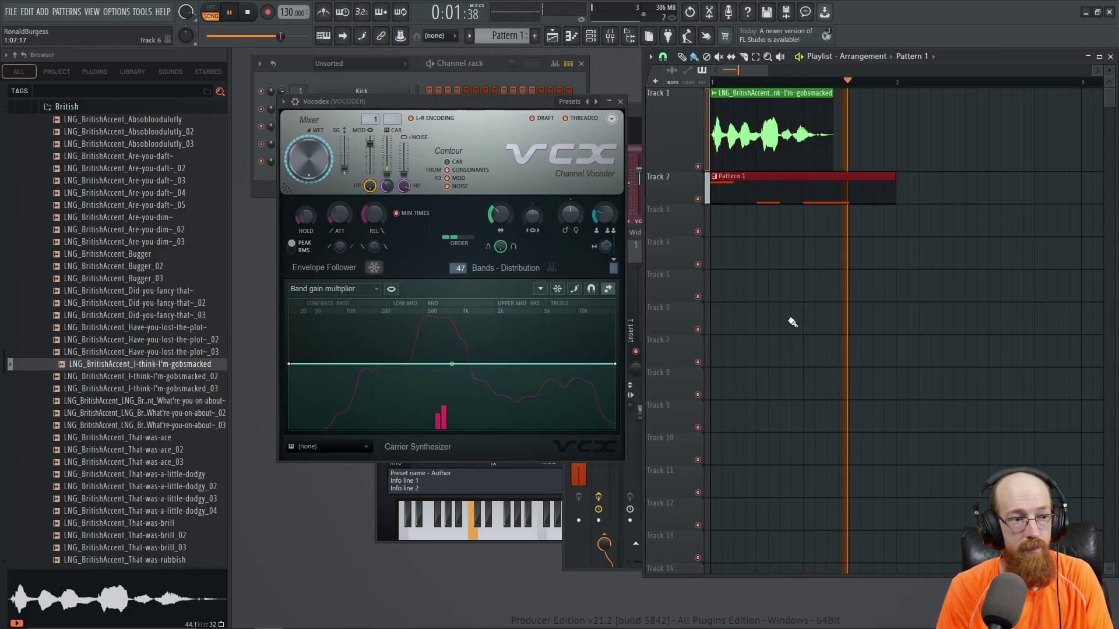
{"action": "key", "text": "space"}
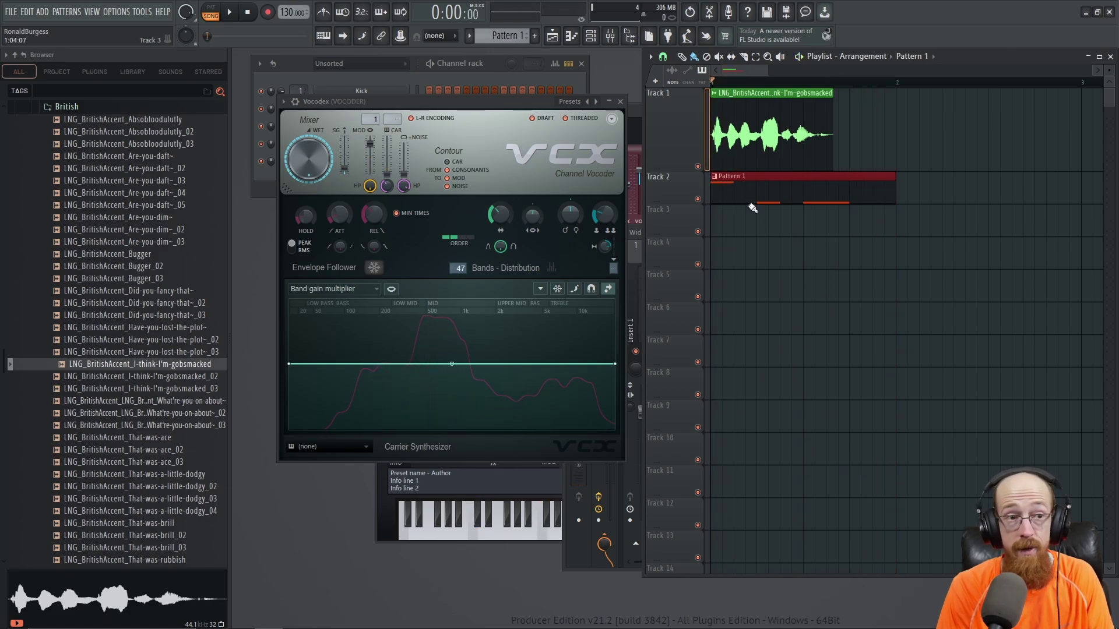
Step: In Pattern 1, lengthen the C4 note across the bar, add F2 notes and delete the C3 notes
{"action": "double_click", "coordinate": [751, 201]}
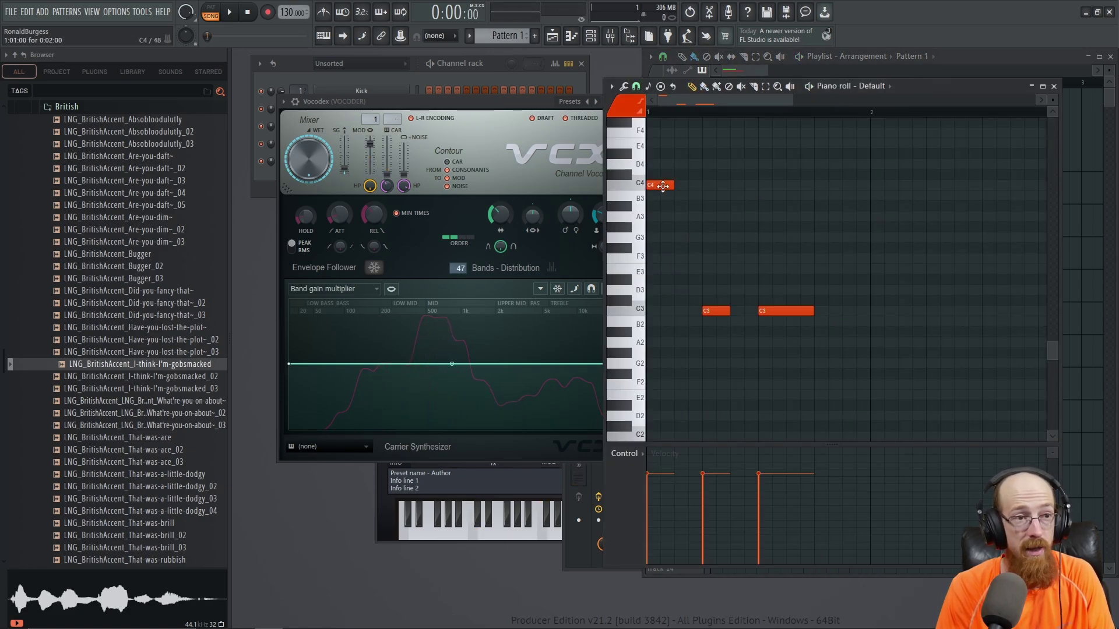
{"action": "left_click_drag", "start_coordinate": [673, 184], "coordinate": [702, 185]}
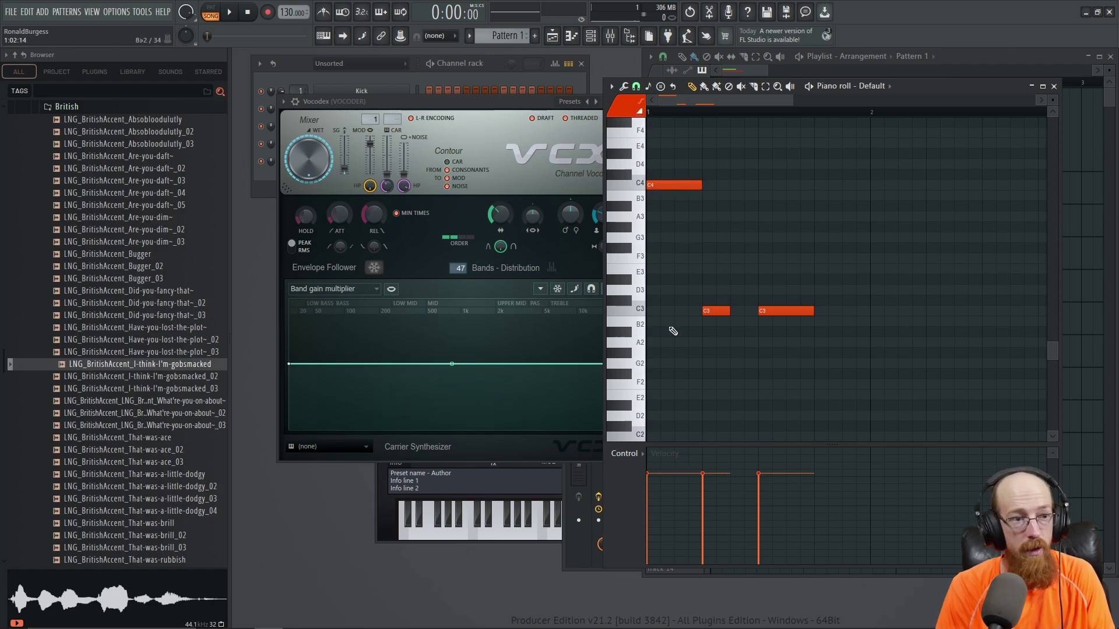
{"action": "left_click", "coordinate": [669, 384]}
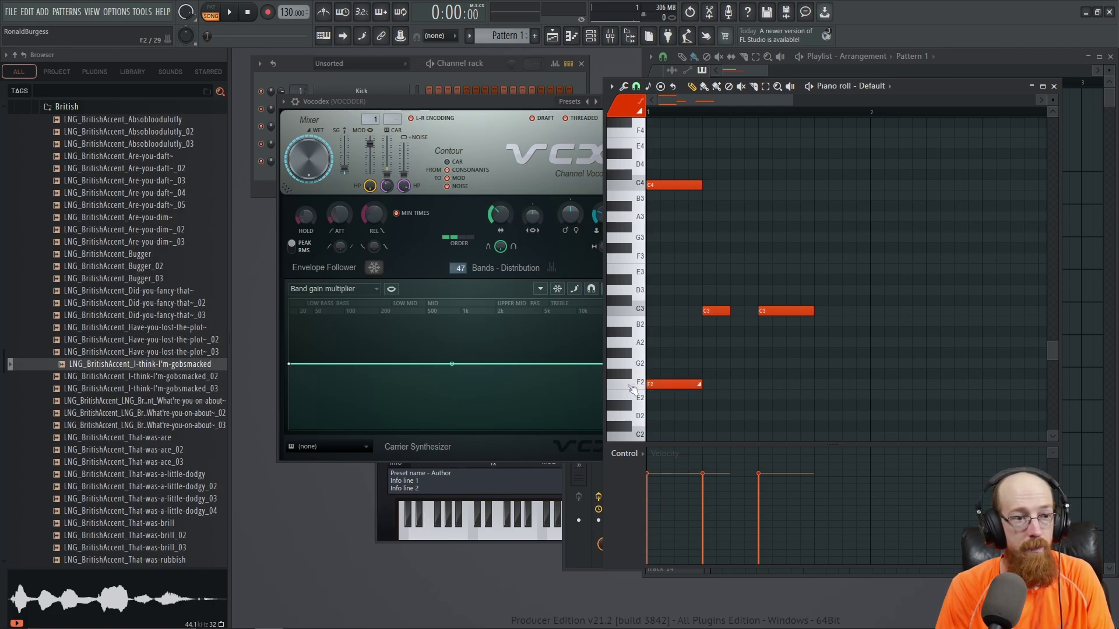
{"action": "key", "text": "space"}
{"action": "key", "text": "space"}
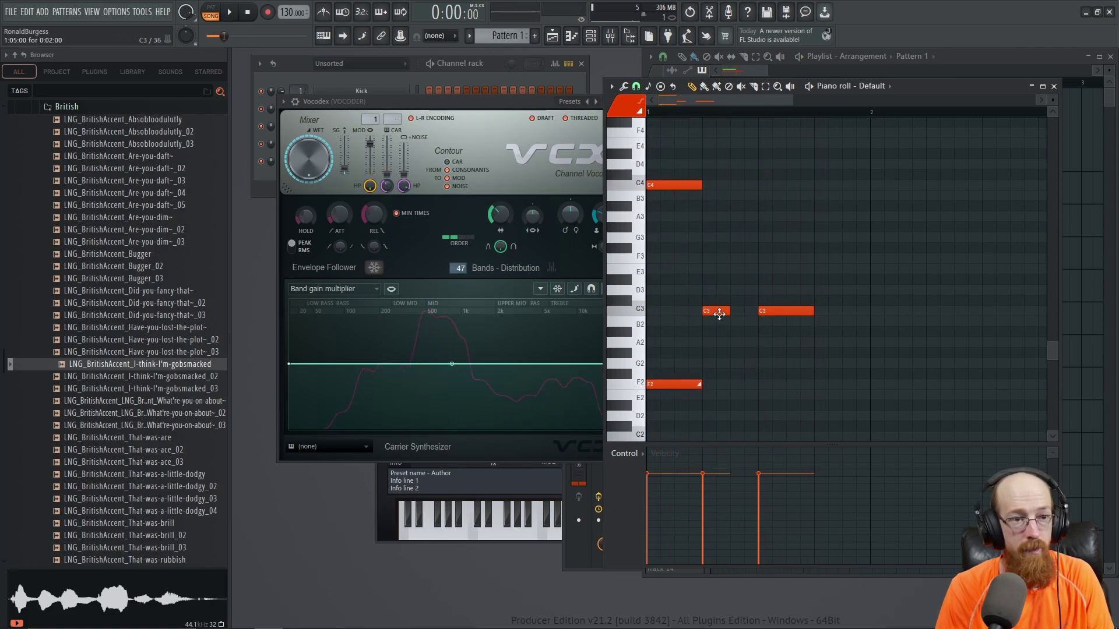
{"action": "right_click", "coordinate": [719, 314]}
{"action": "left_click_drag", "start_coordinate": [701, 185], "coordinate": [758, 186]}
{"action": "key", "text": "space"}
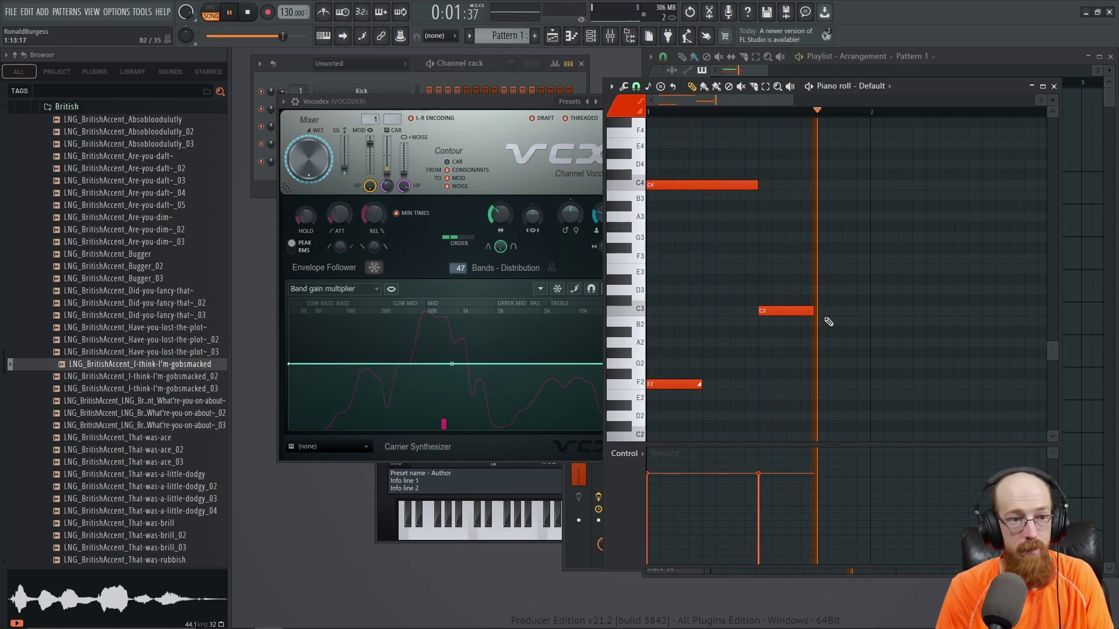
{"action": "left_click_drag", "start_coordinate": [775, 306], "coordinate": [764, 386]}
{"action": "right_click", "coordinate": [789, 309]}
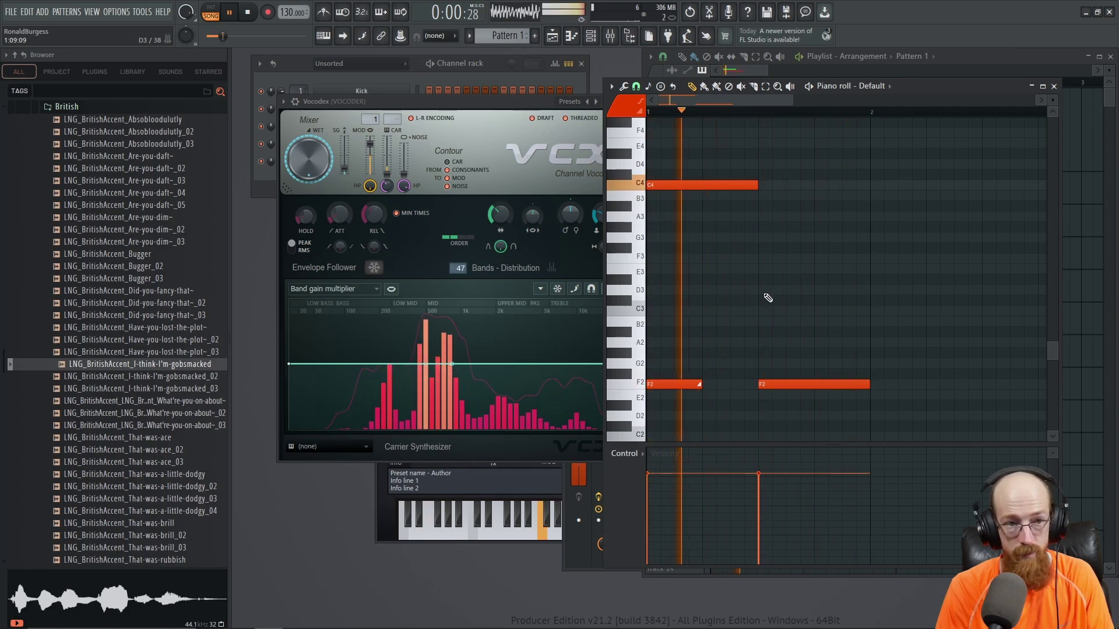
Step: Transpose all carrier notes up an octave to C5 and F3, then play the result
{"action": "key", "text": "space"}
{"action": "key", "text": "ctrl+a"}
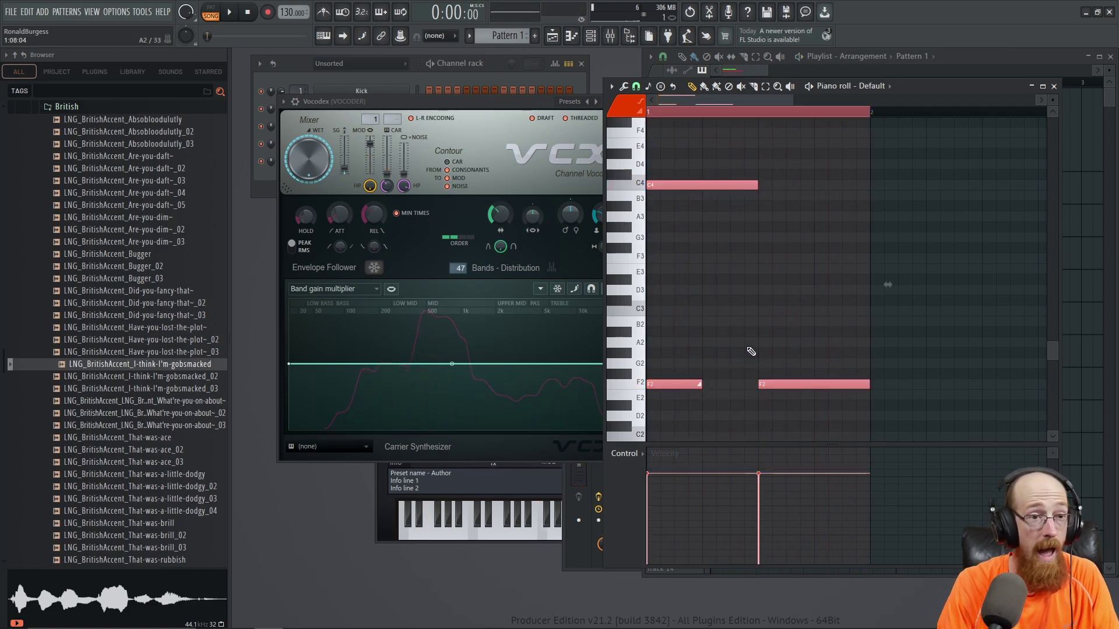
{"action": "key", "text": "ctrl+Up"}
{"action": "key", "text": "space"}
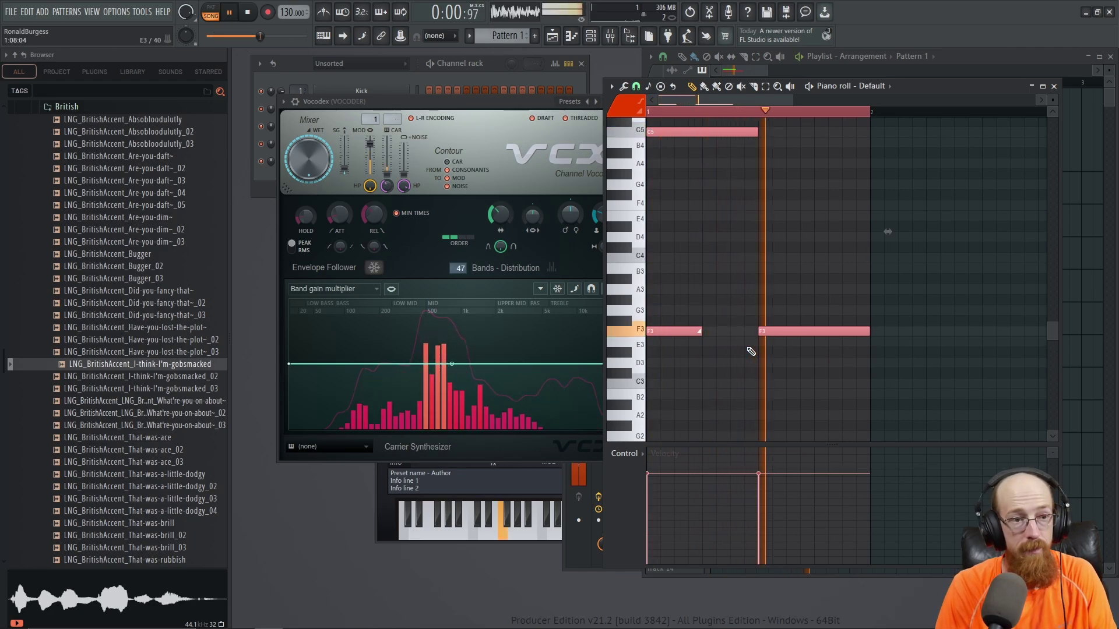
{"action": "key", "text": "space"}
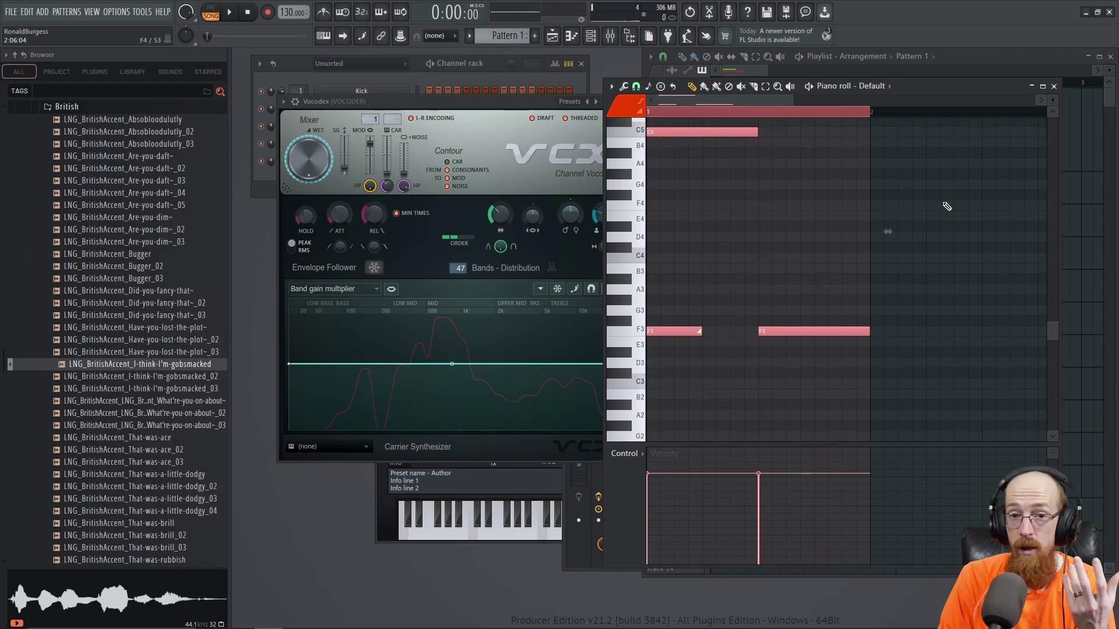
Step: Close the piano roll, select the voice clip on Track 1, and nudge Vocodex slightly right
{"action": "left_click", "coordinate": [1053, 86]}
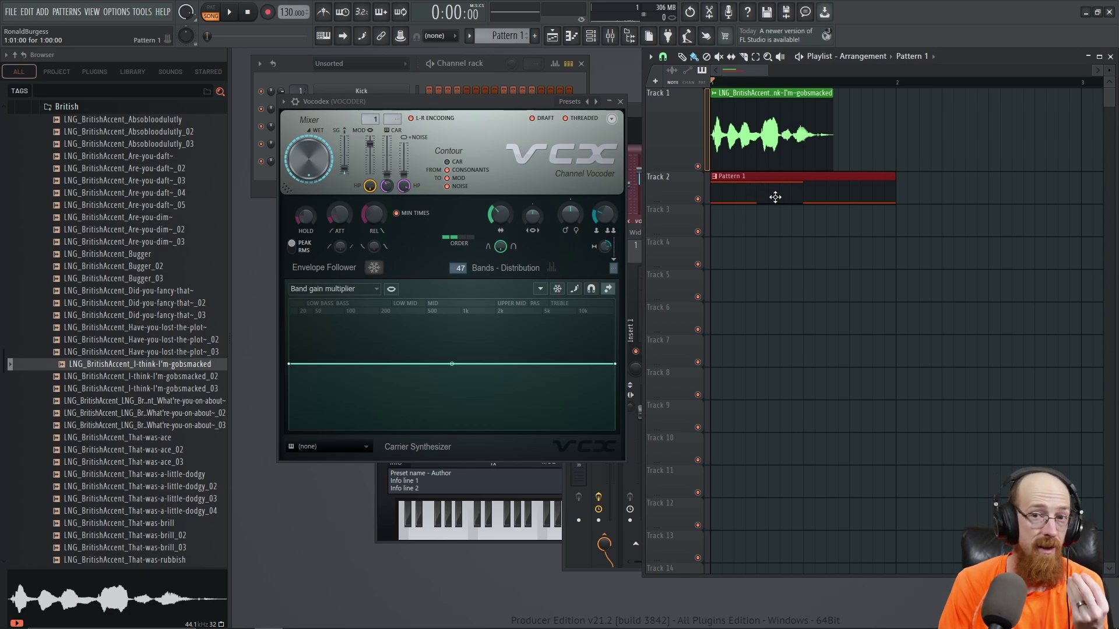
{"action": "left_click", "coordinate": [766, 130]}
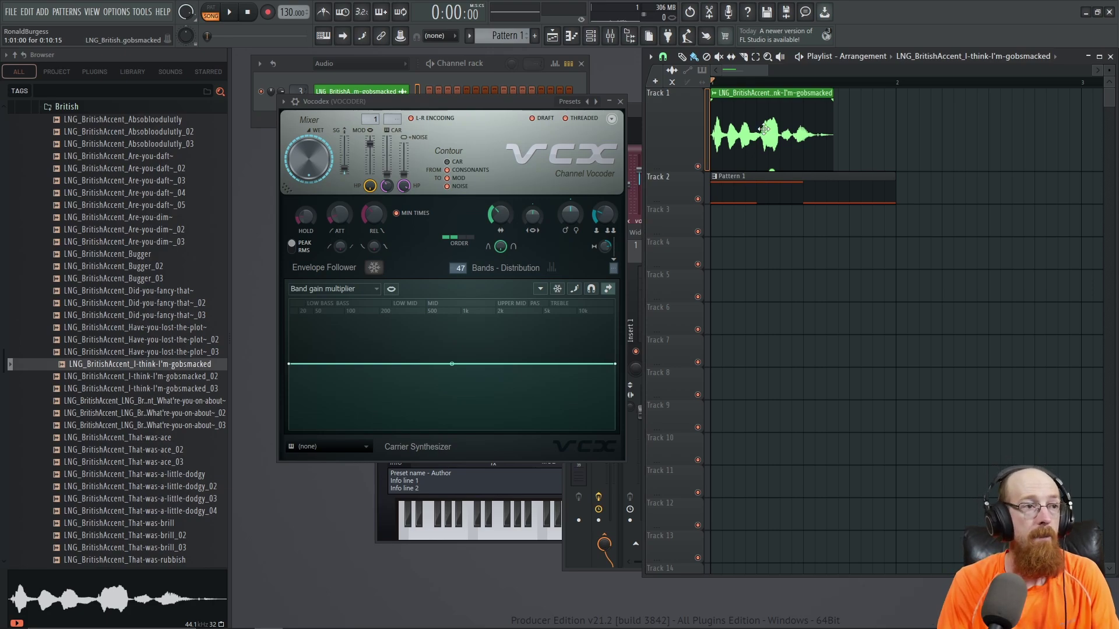
{"action": "mouse_move", "coordinate": [476, 107]}
{"action": "left_mouse_down"}
{"action": "mouse_move", "coordinate": [512, 107]}
{"action": "mouse_move", "coordinate": [490, 96]}
{"action": "left_mouse_up"}
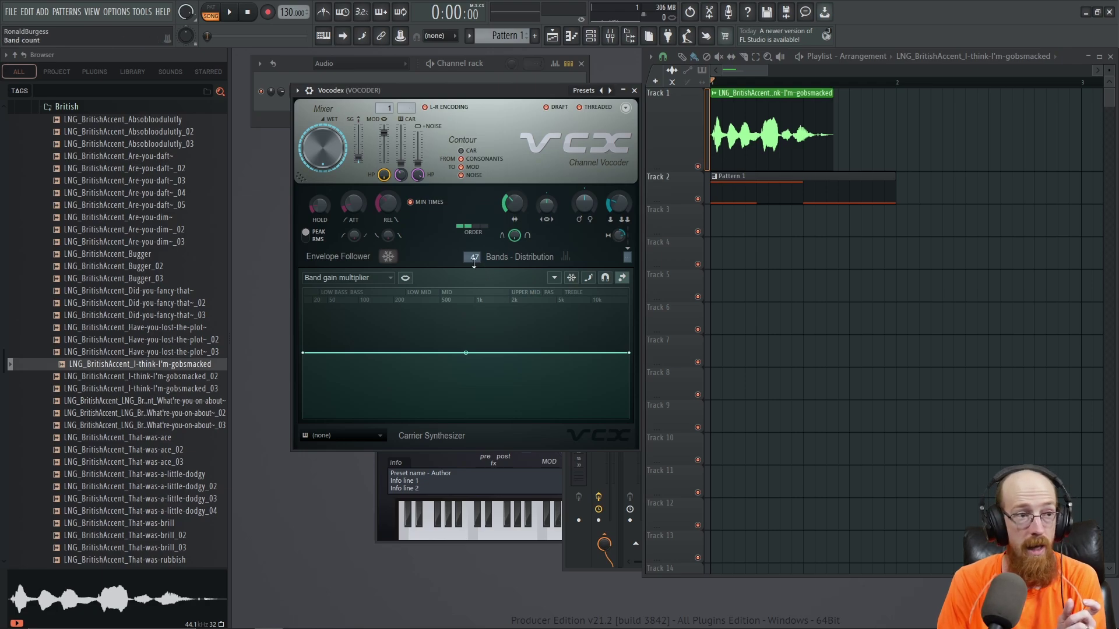
Step: Drag the Vocodex Bands value from 47 to 16, playing the song to hear each change
{"action": "left_click_drag", "start_coordinate": [474, 257], "coordinate": [474, 289]}
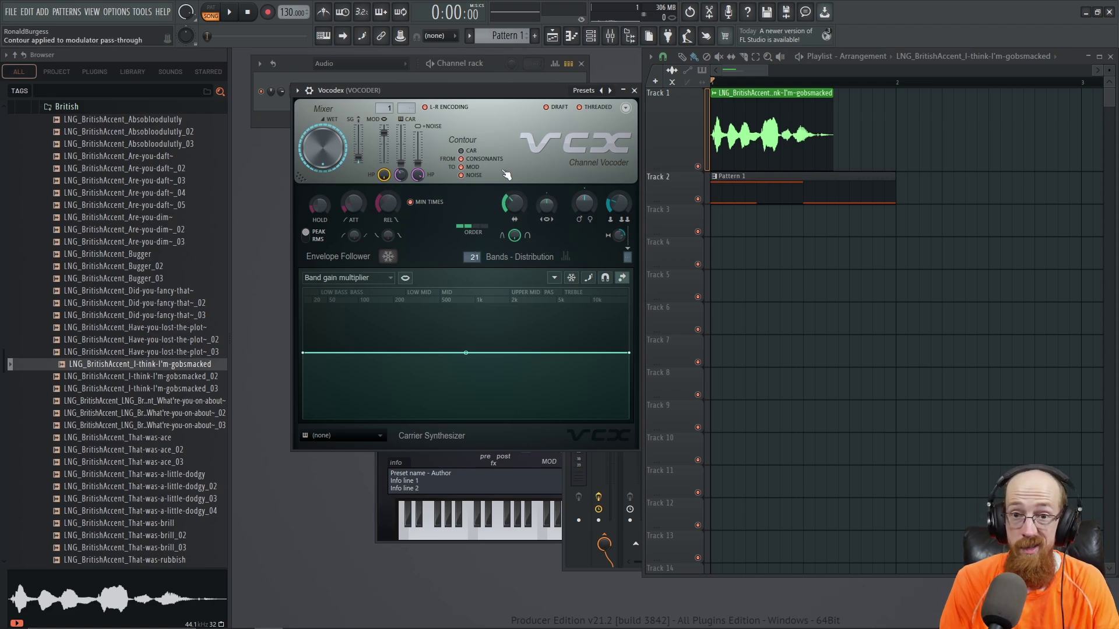
{"action": "left_click_drag", "start_coordinate": [474, 257], "coordinate": [474, 215]}
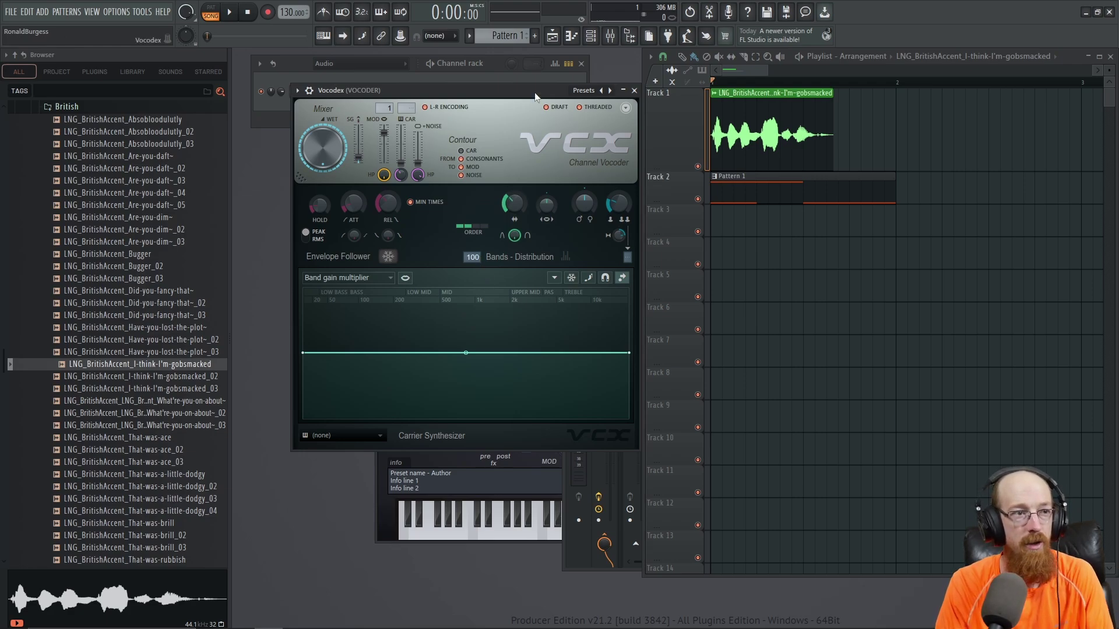
{"action": "key", "text": "space"}
{"action": "key", "text": "space"}
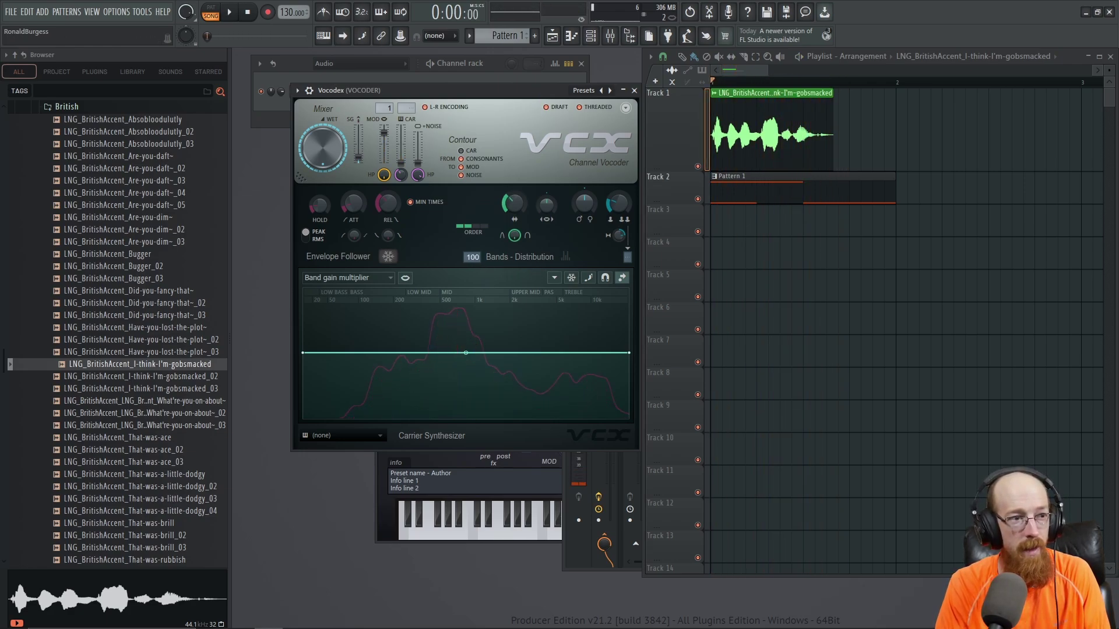
{"action": "mouse_move", "coordinate": [472, 257]}
{"action": "left_mouse_down"}
{"action": "mouse_move", "coordinate": [472, 274]}
{"action": "mouse_move", "coordinate": [472, 261]}
{"action": "left_mouse_up"}
{"action": "key", "text": "space"}
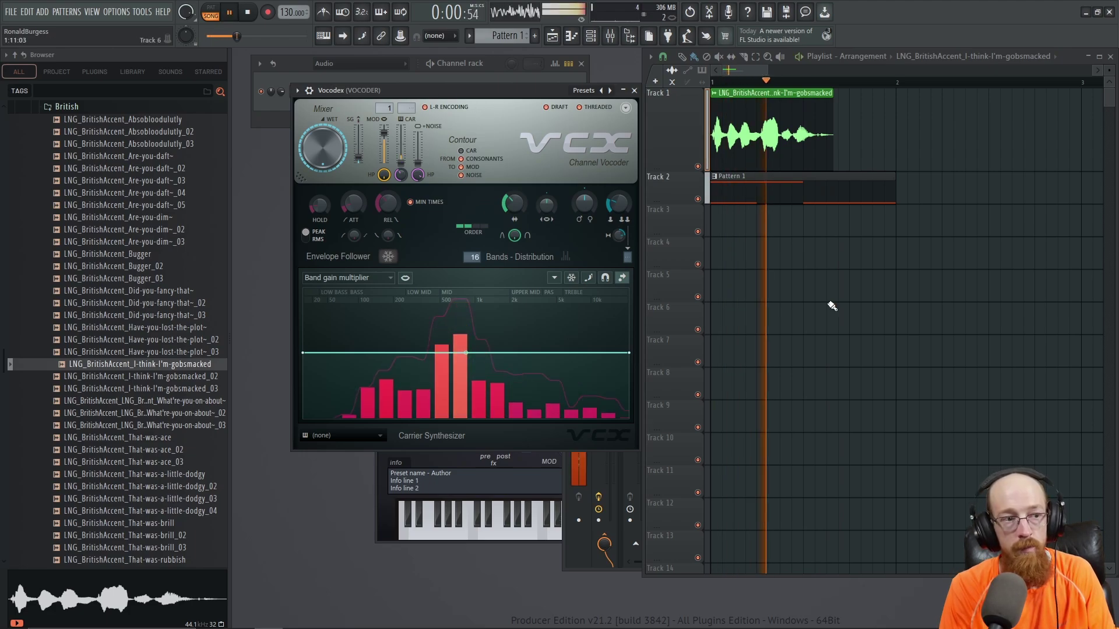
{"action": "key", "text": "space"}
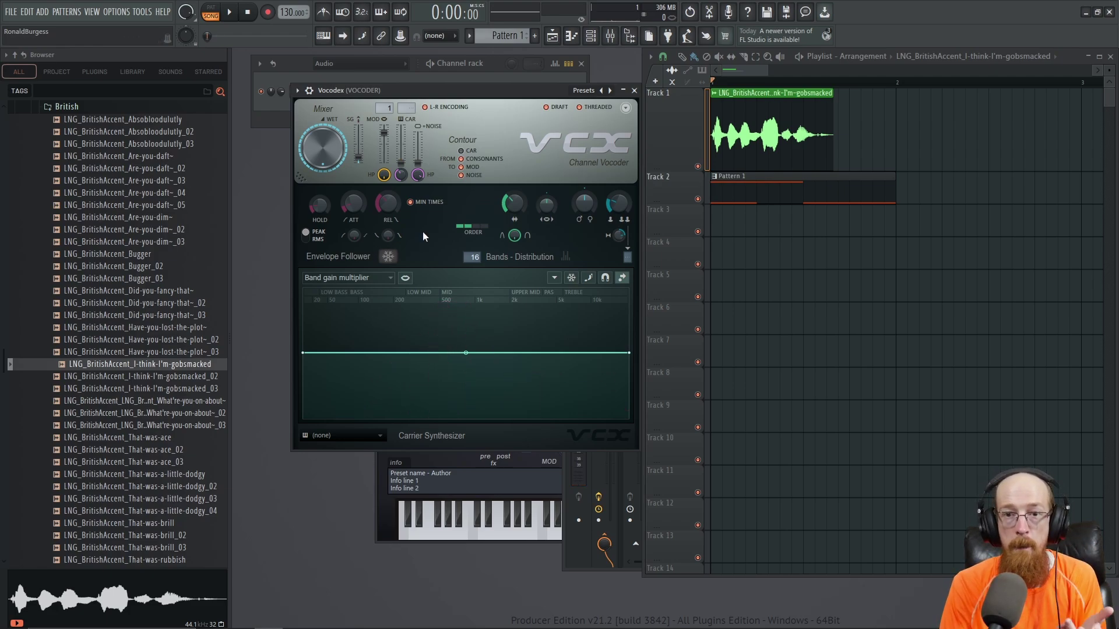
{"action": "left_click", "coordinate": [375, 278]}
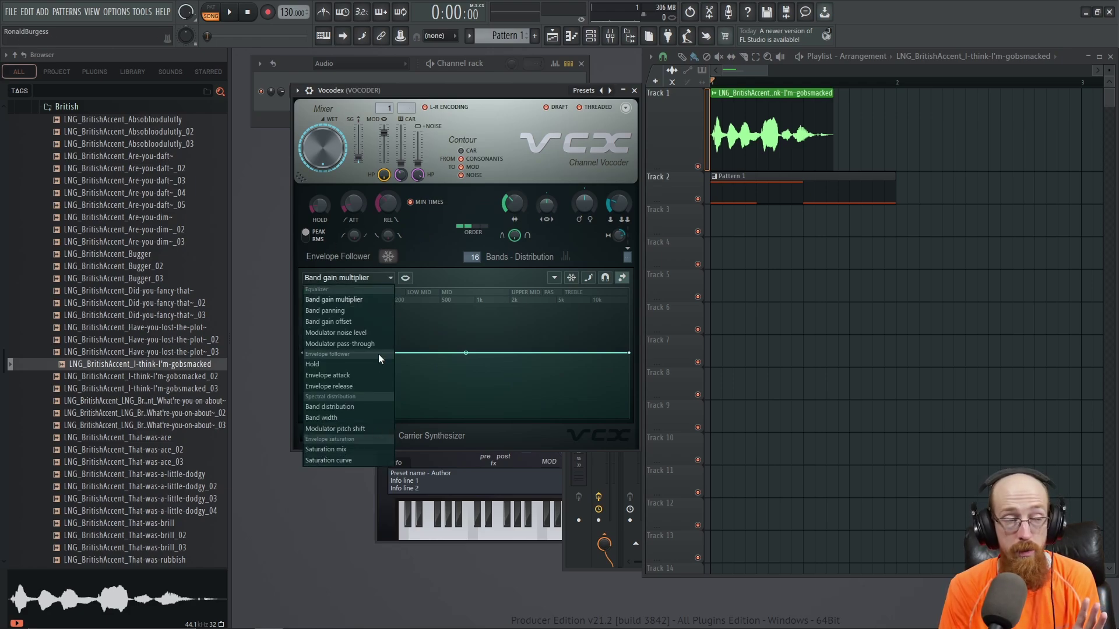
{"action": "left_click", "coordinate": [426, 248]}
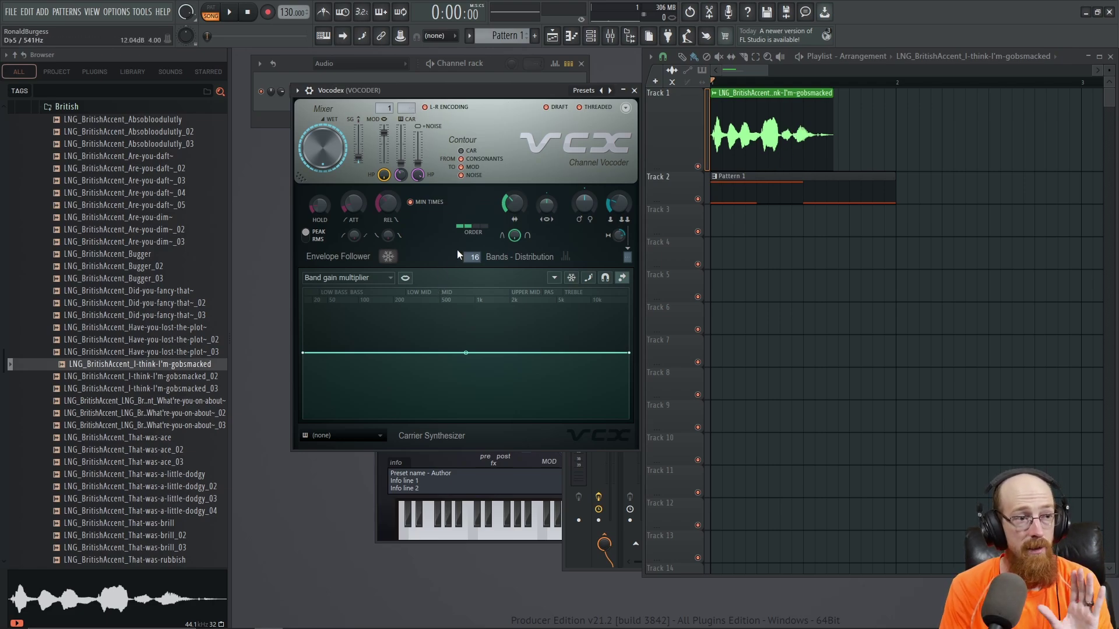
Step: Set Vocodex to 11 bands and move its window up and left
{"action": "left_click_drag", "start_coordinate": [475, 257], "coordinate": [475, 219]}
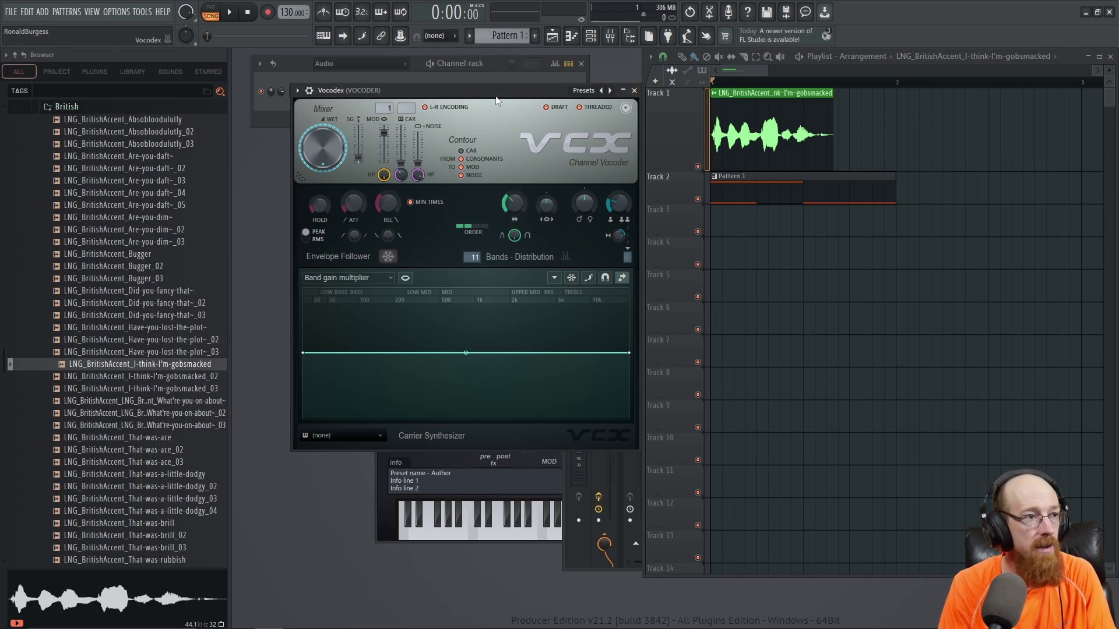
{"action": "left_click_drag", "start_coordinate": [497, 100], "coordinate": [459, 90]}
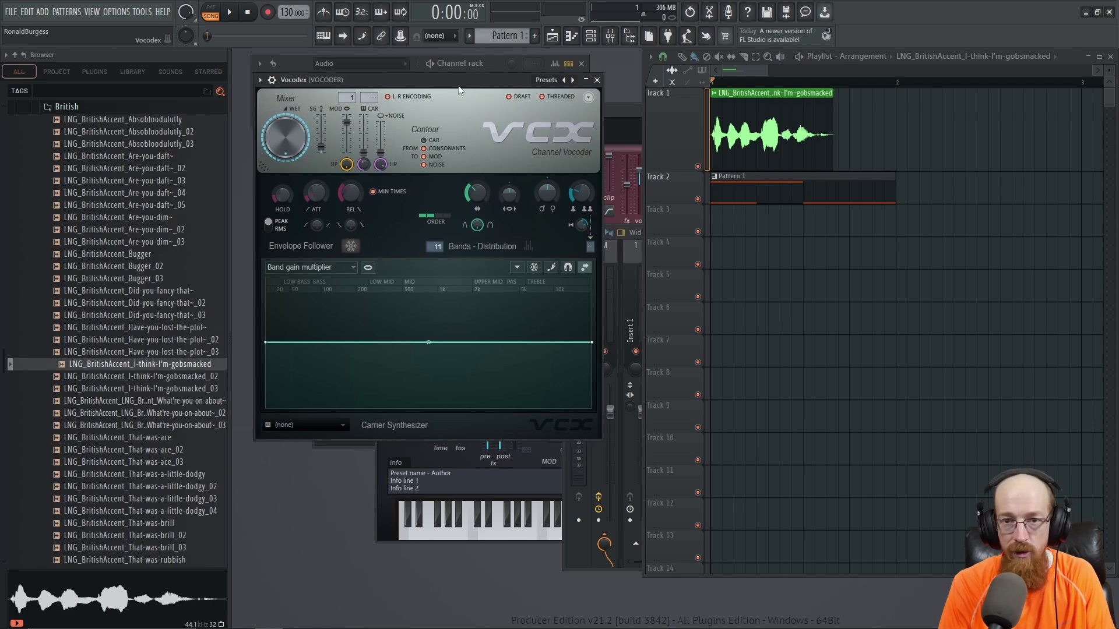